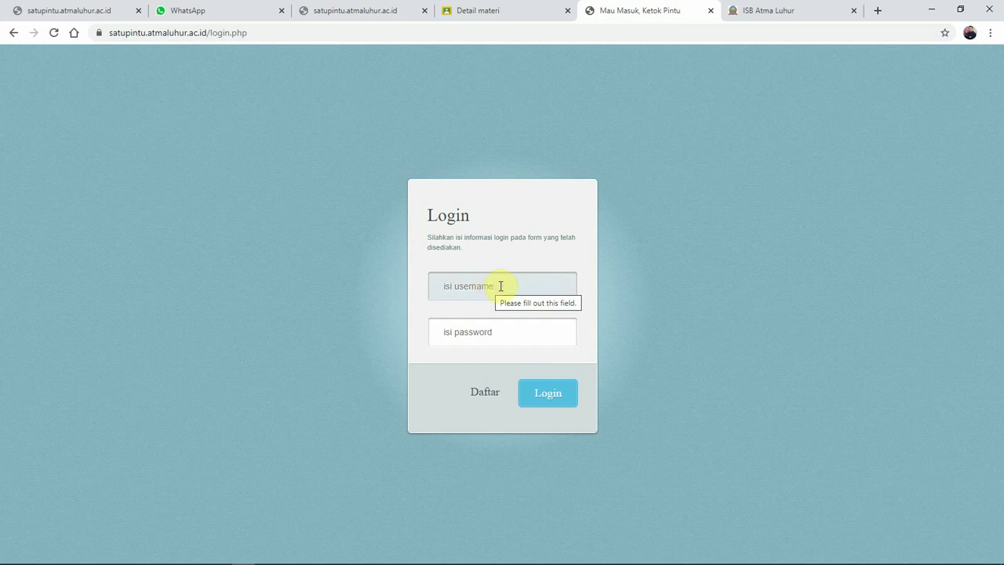
# Step: Log in to Satu Pintu with the lecturer username and password
pyautogui.click(499, 285)
pyautogui.write('00084')
pyautogui.press('Tab')
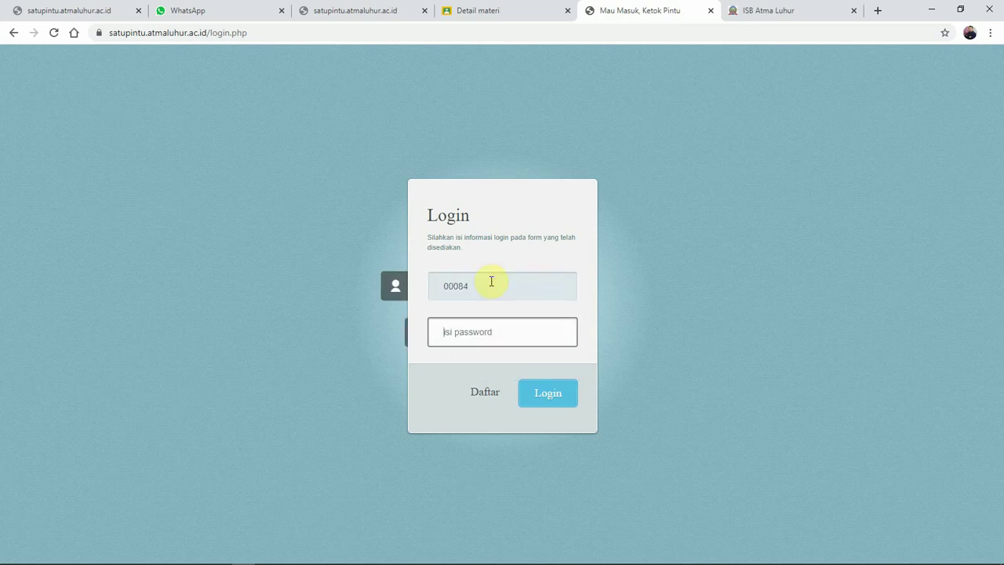
pyautogui.press('Return')
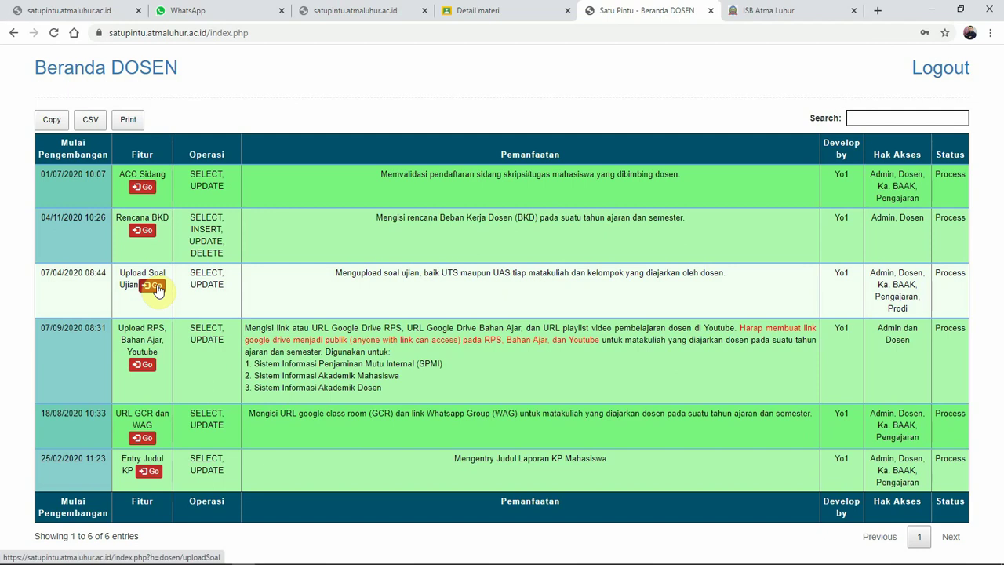
# Step: Filter Upload Soal Ujian to 2020/2021, Gasal, UTS and open the SI5A Rekayasa Web upload form
pyautogui.click(156, 289)
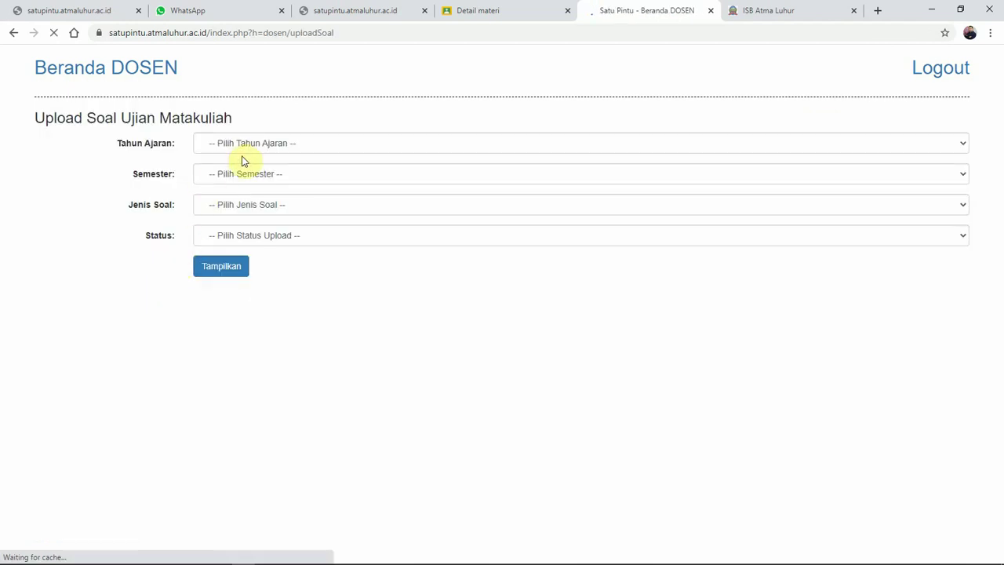
pyautogui.click(253, 154)
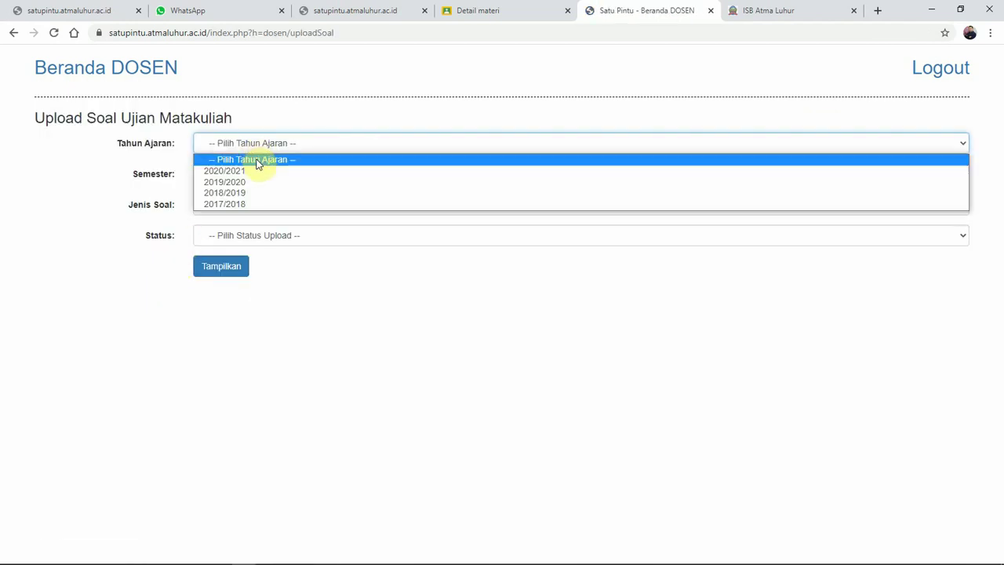
pyautogui.click(257, 172)
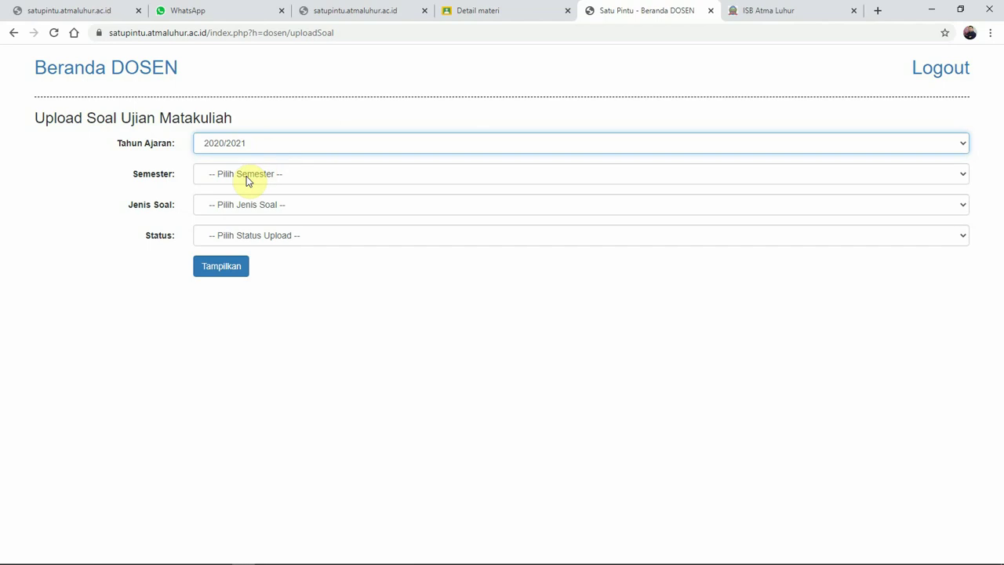
pyautogui.click(247, 177)
pyautogui.click(248, 198)
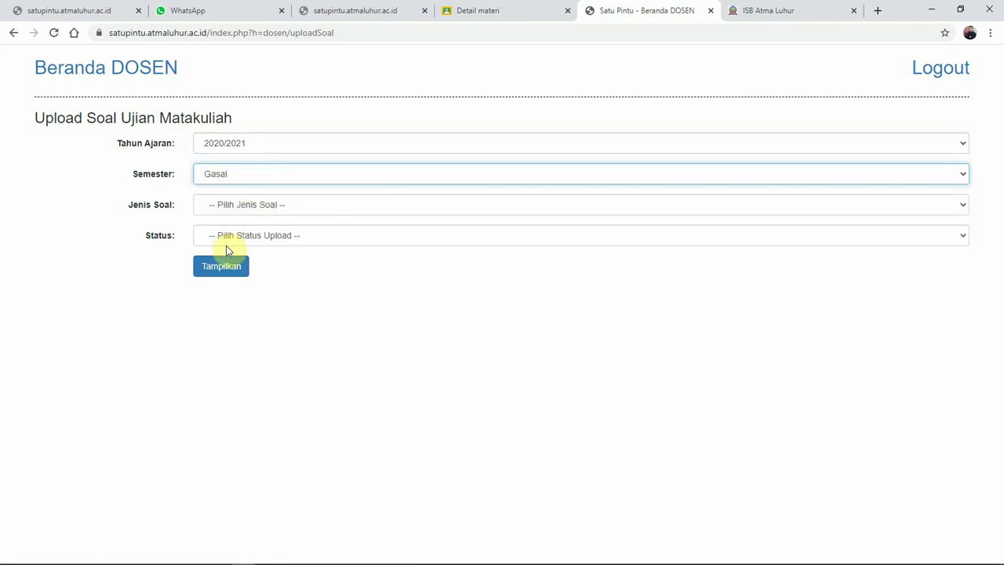
pyautogui.click(255, 210)
pyautogui.click(255, 233)
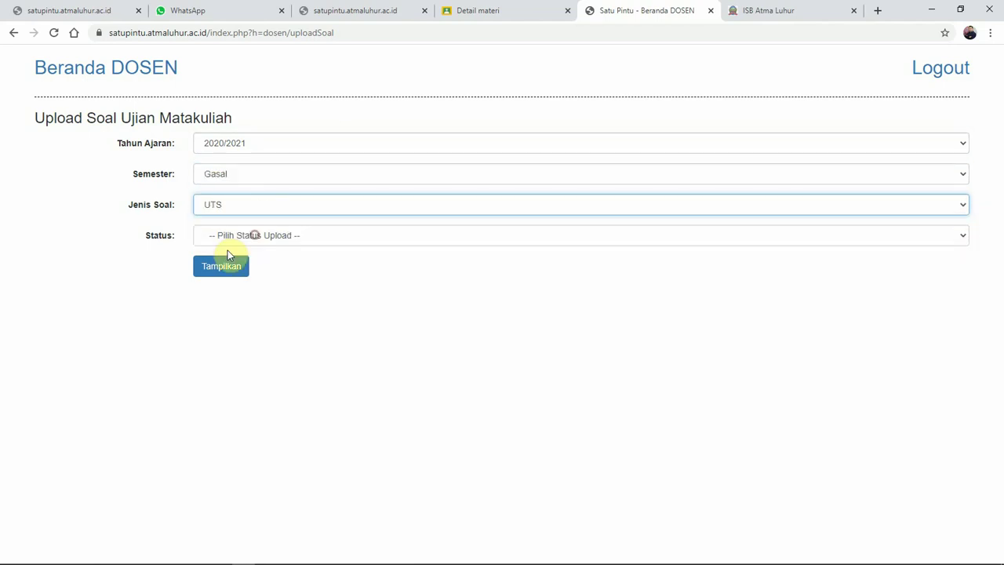
pyautogui.click(222, 267)
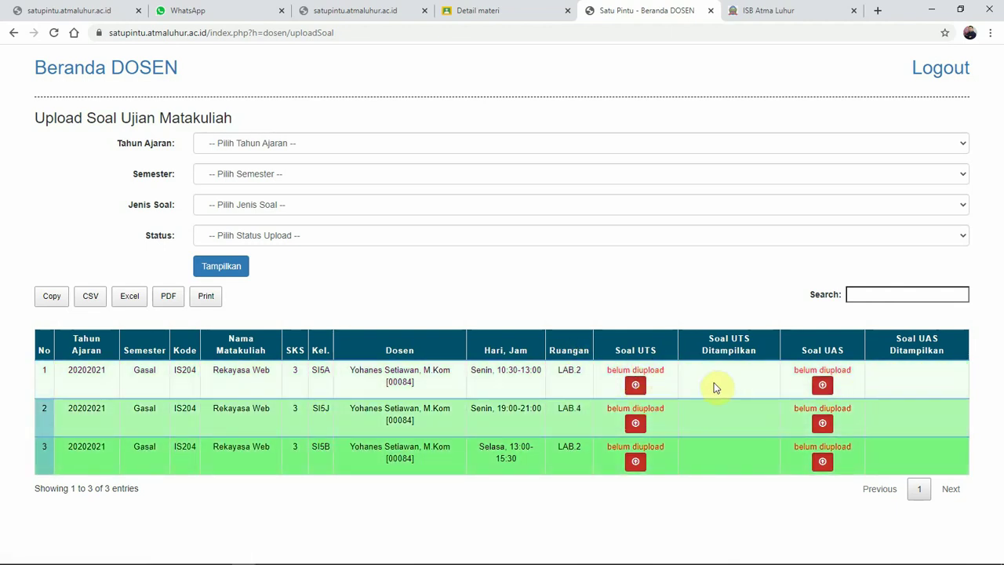
pyautogui.click(635, 385)
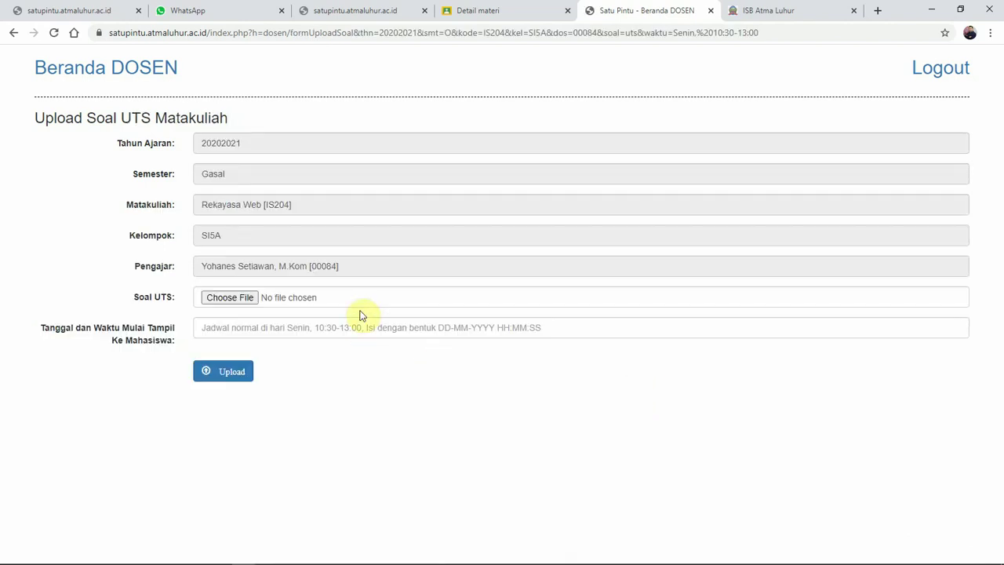
# Step: Attach the Rekayasa Web Gasal 20202021 .docx from D:\Y01\2_PENDIDIKAN\2021\0\Rekweb\8
pyautogui.click(248, 297)
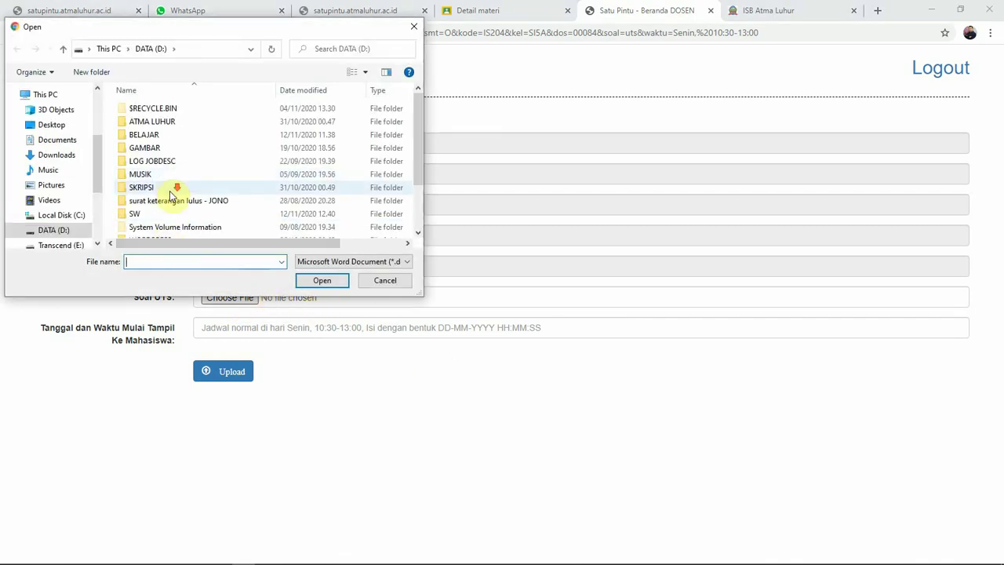
pyautogui.scroll(-2, 157, 193)
pyautogui.doubleClick(135, 193)
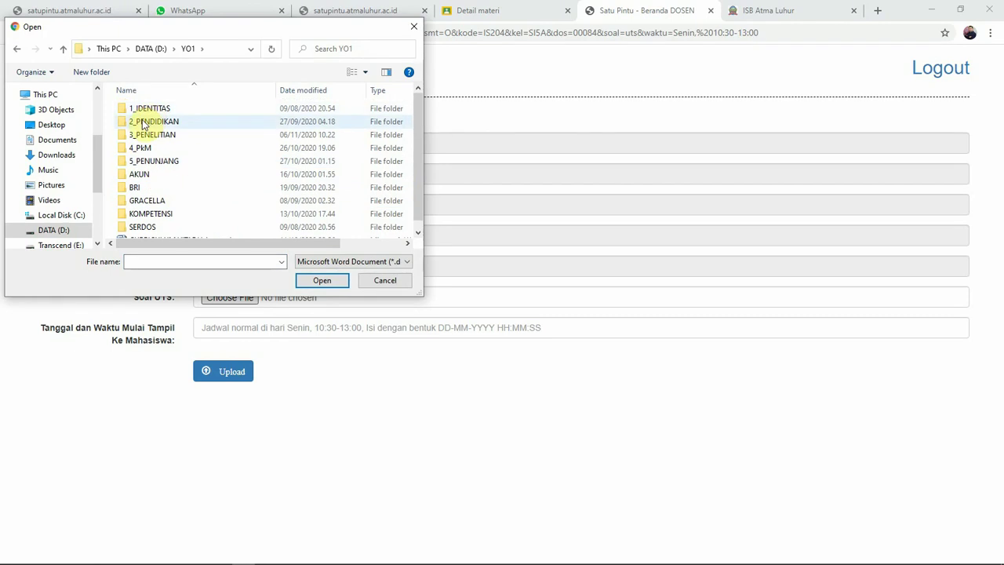
pyautogui.doubleClick(143, 123)
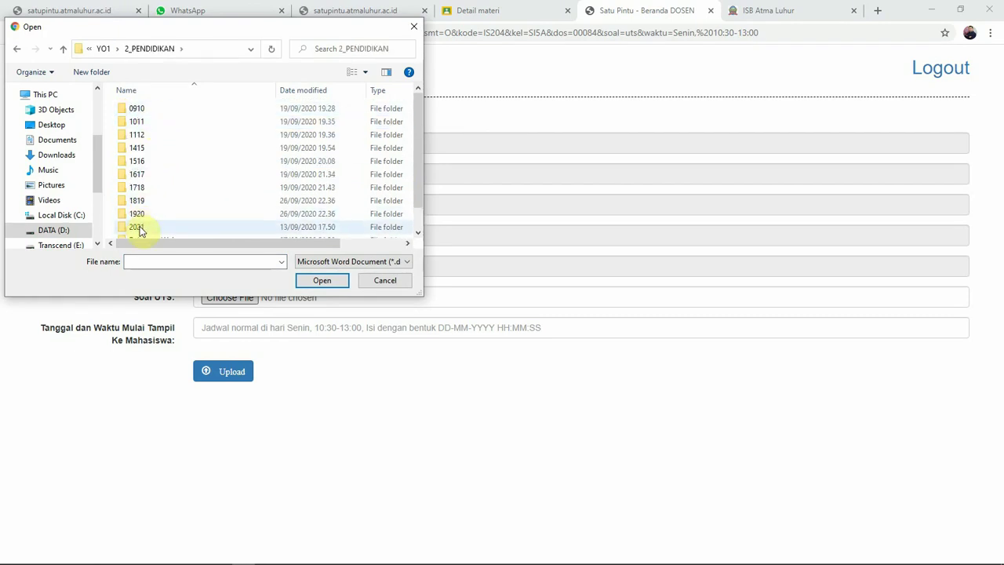
pyautogui.doubleClick(139, 228)
pyautogui.doubleClick(145, 109)
pyautogui.click(143, 123)
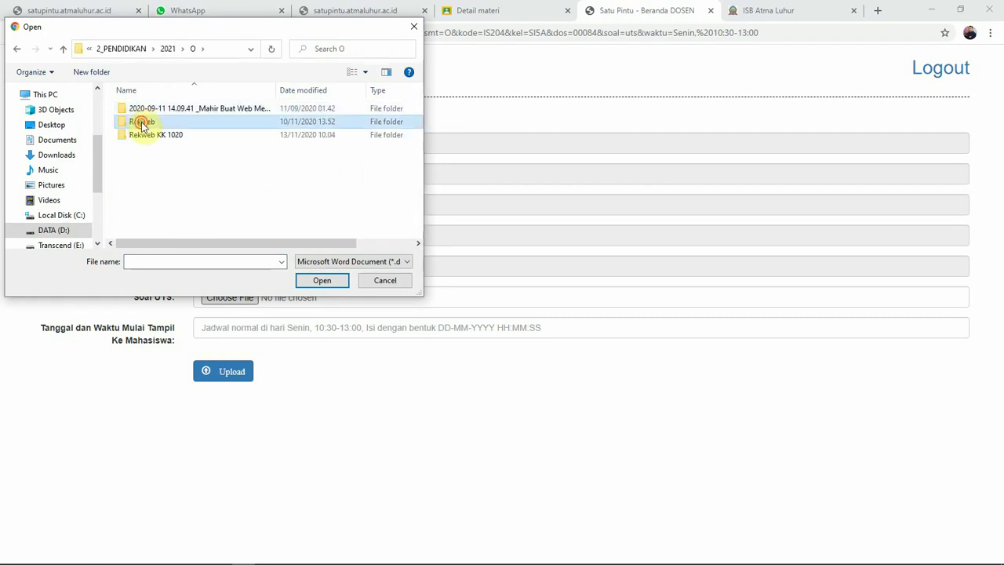
pyautogui.doubleClick(142, 122)
pyautogui.doubleClick(135, 199)
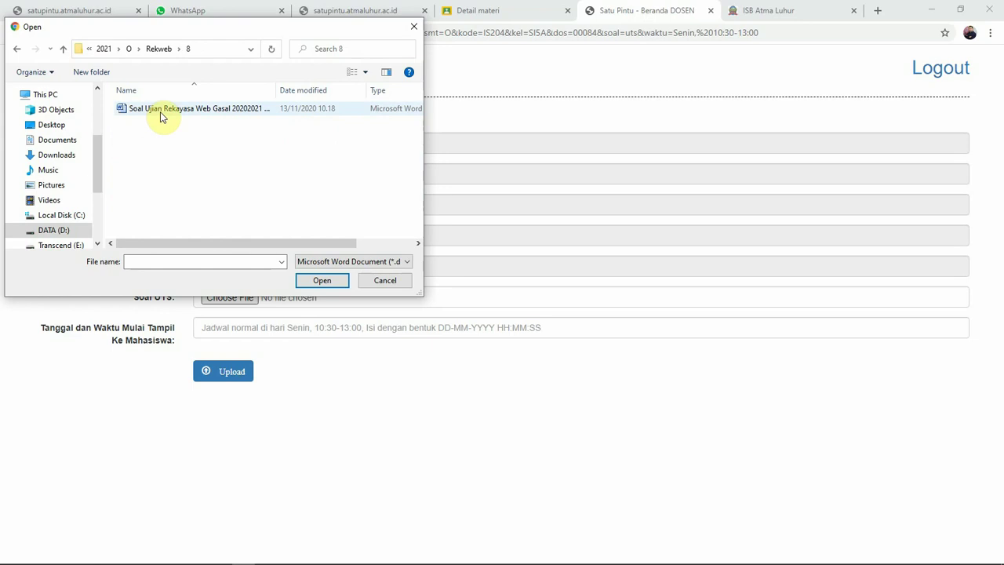
pyautogui.click(161, 115)
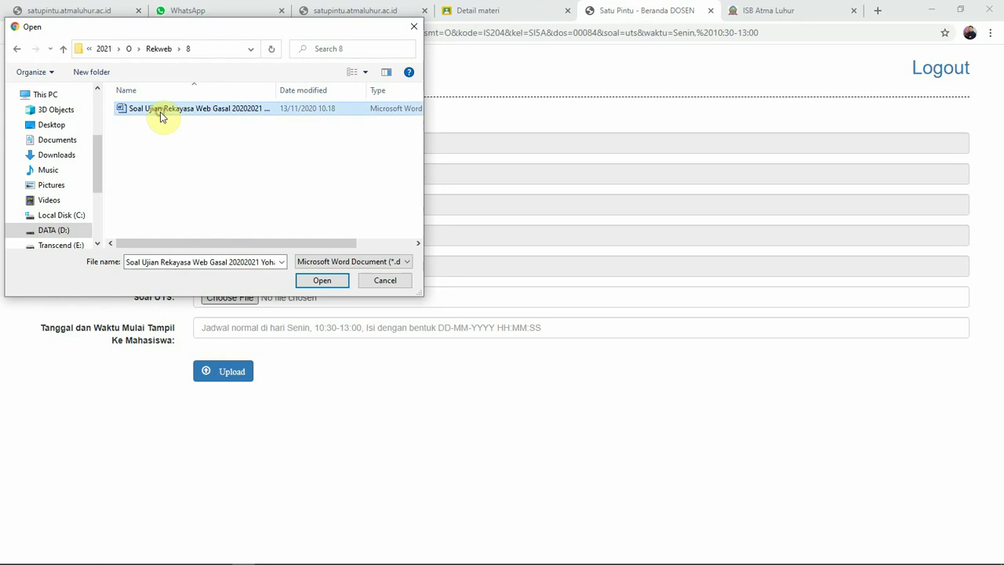
pyautogui.click(322, 281)
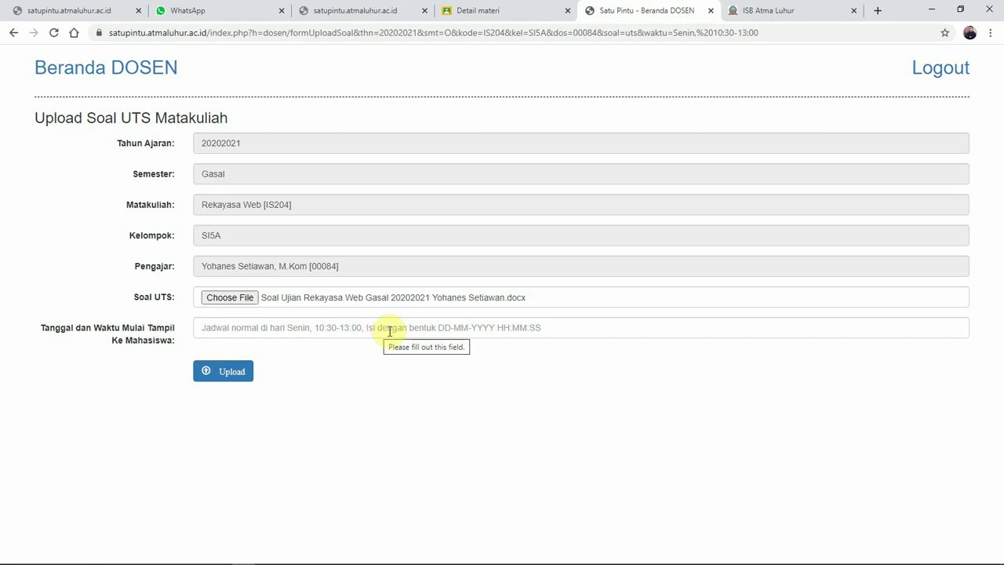
pyautogui.moveTo(955, 553)
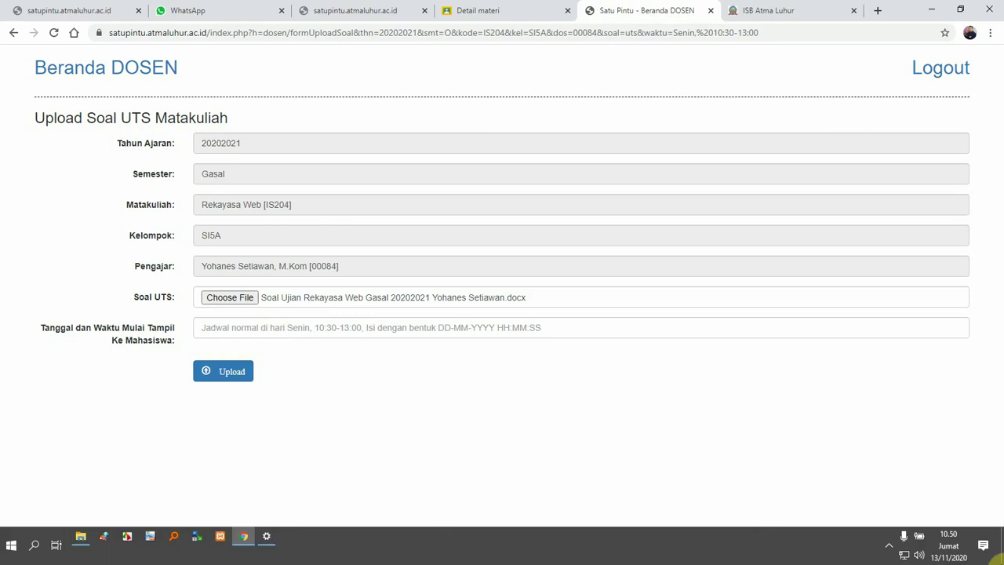
pyautogui.click(940, 548)
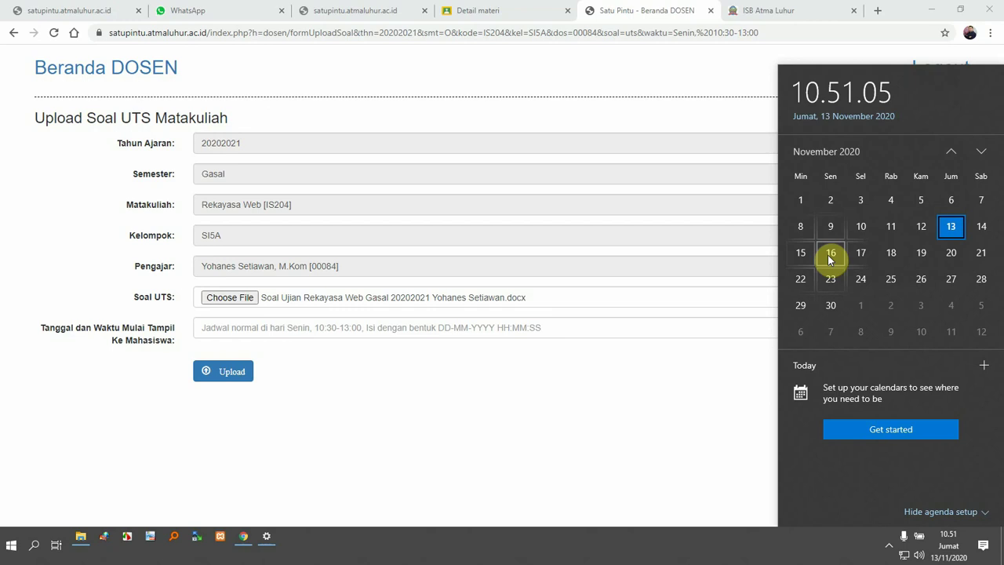
pyautogui.click(382, 331)
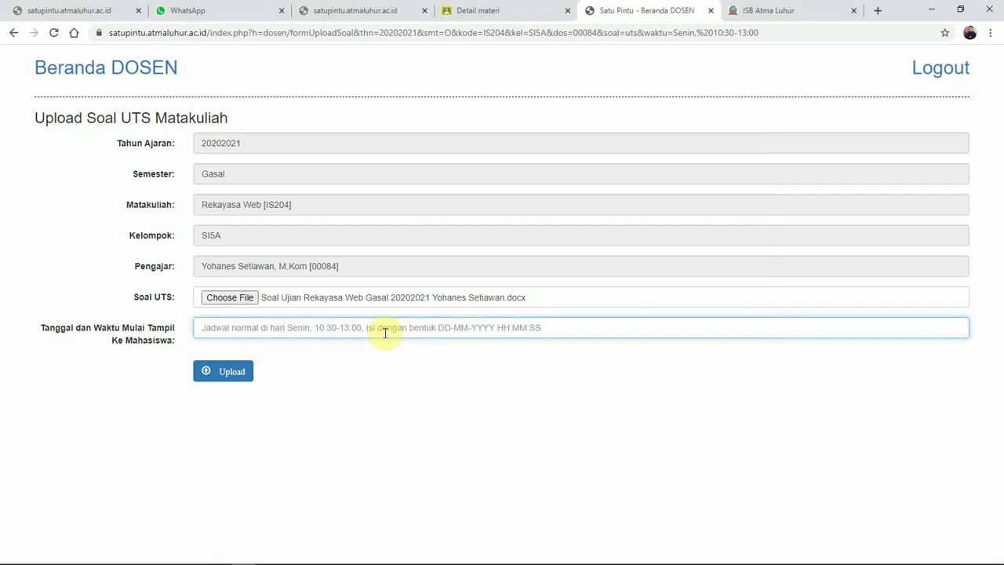
pyautogui.write('16-11-2020')
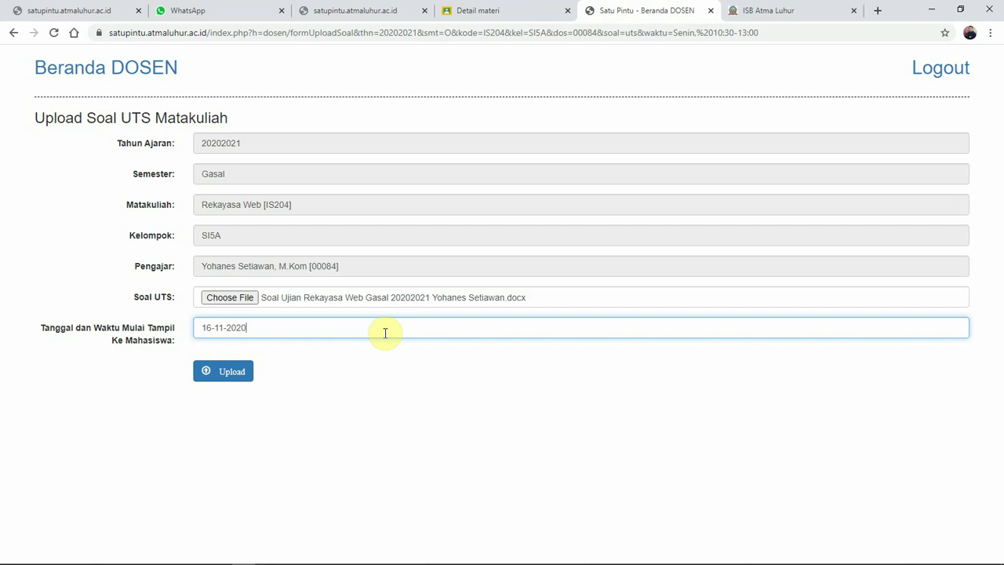
pyautogui.hotkey('ctrl', 'a')
pyautogui.hotkey('ctrl', 'c')
pyautogui.press('BackSpace')
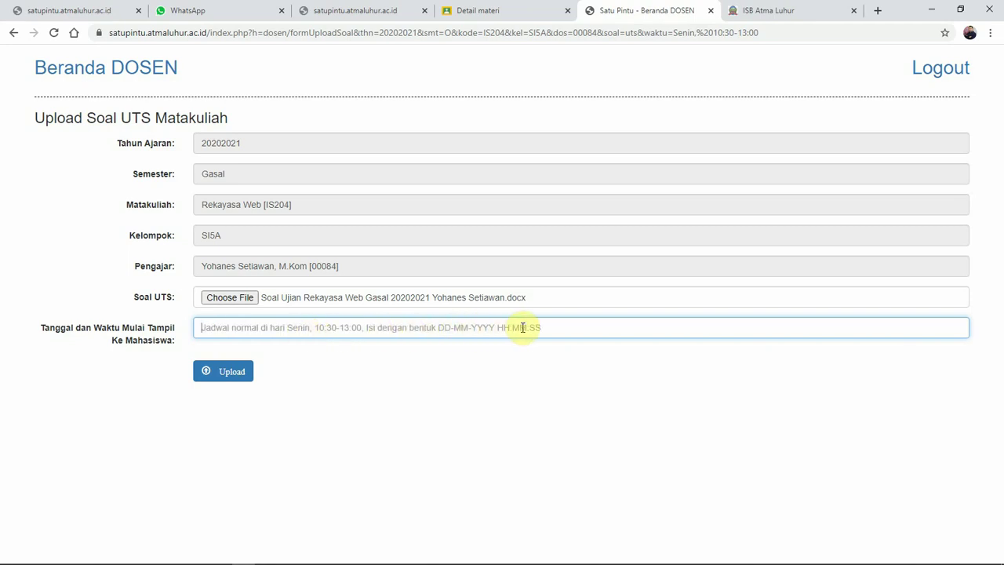
pyautogui.hotkey('ctrl', 'v')
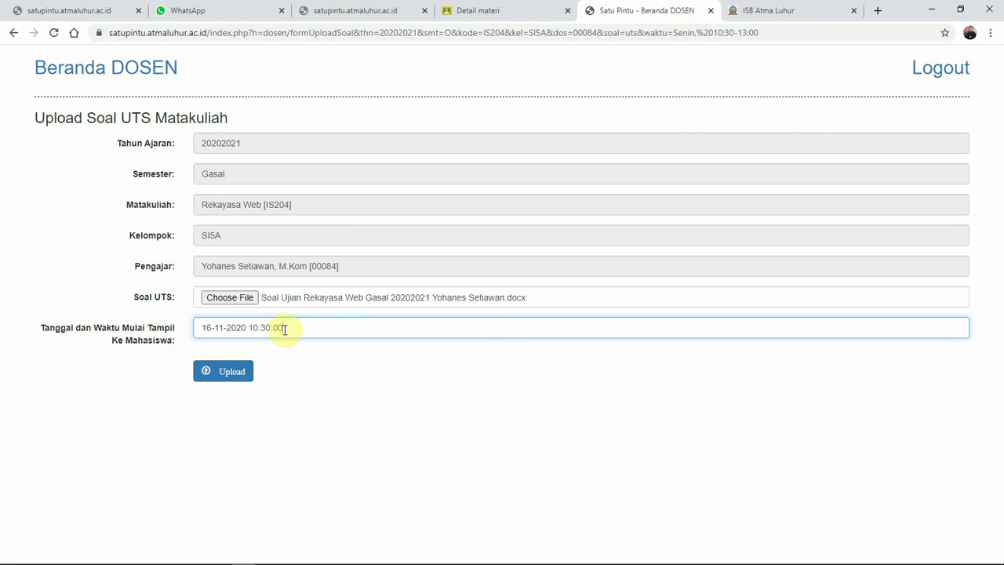
pyautogui.click(230, 374)
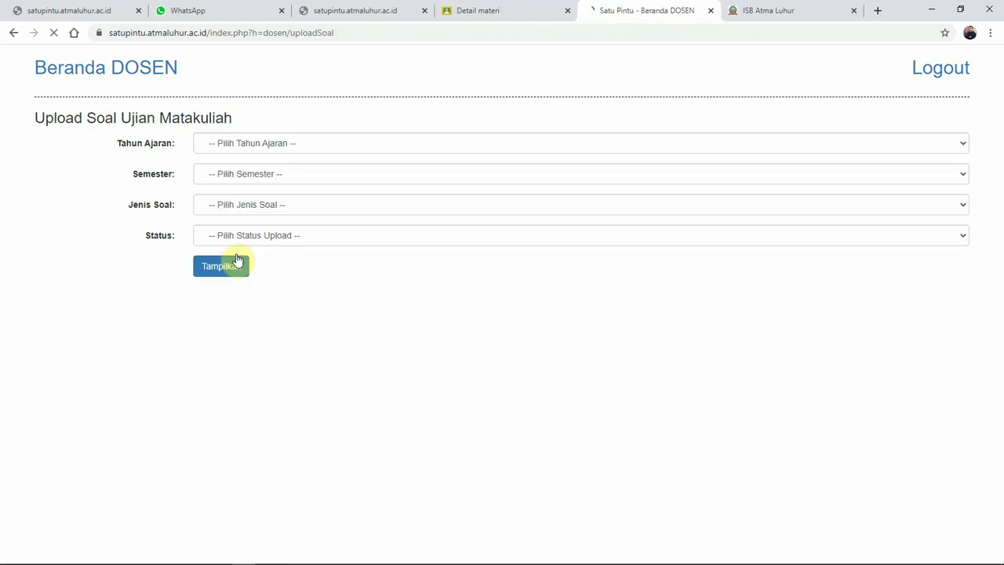
pyautogui.click(267, 149)
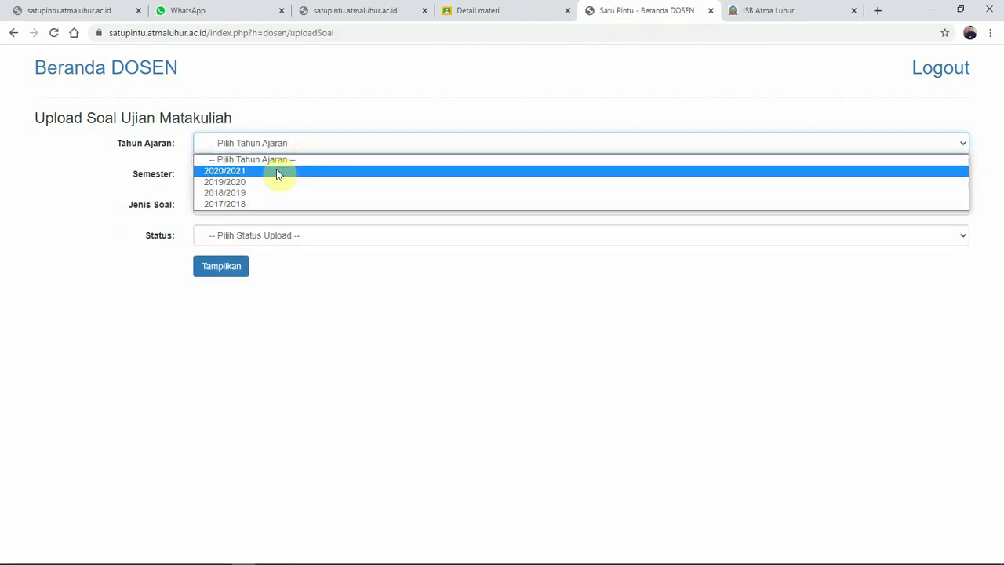
pyautogui.click(276, 171)
pyautogui.click(263, 174)
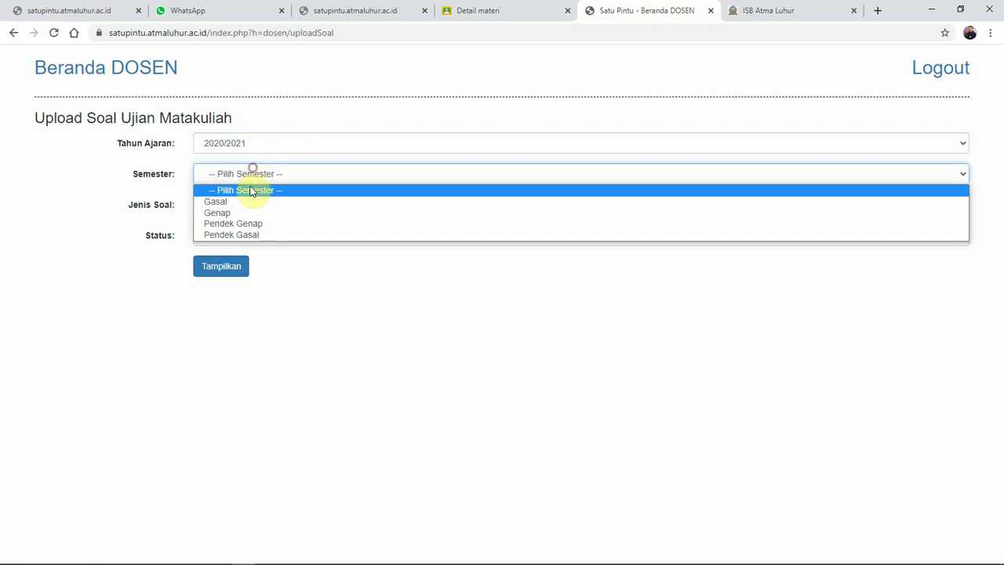
pyautogui.click(247, 202)
pyautogui.click(258, 205)
pyautogui.click(258, 228)
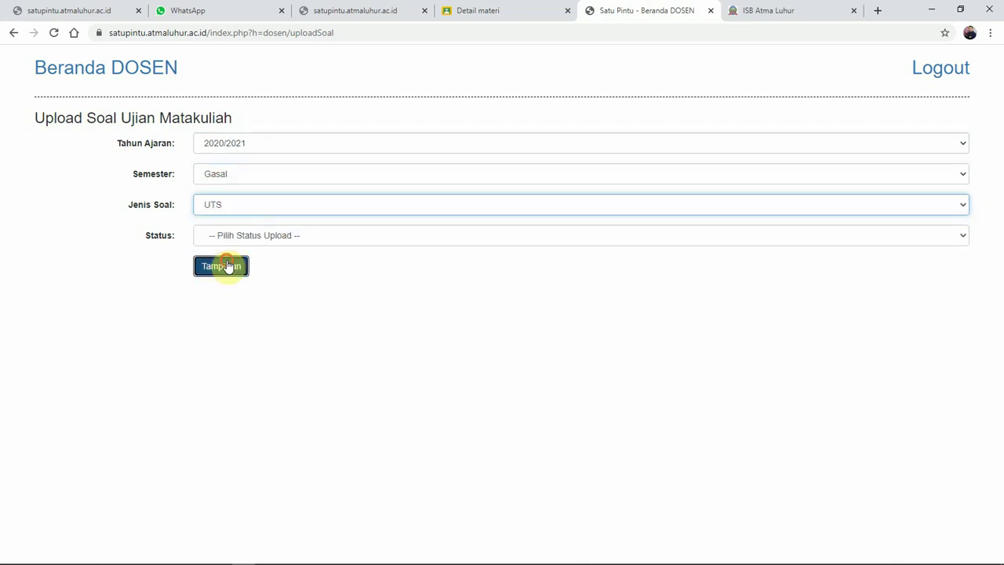
pyautogui.click(227, 265)
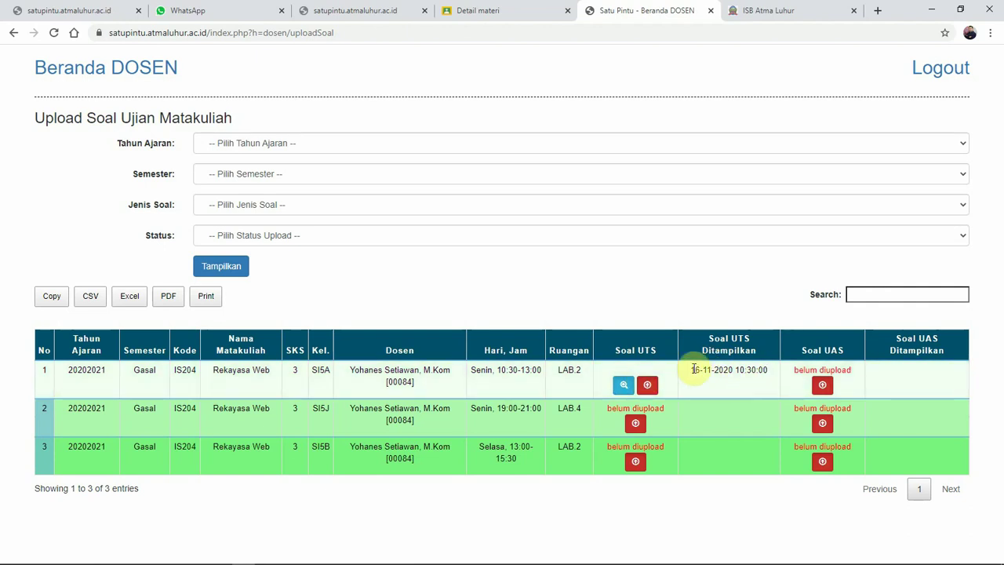
# Step: Download SI5A's exam as 13112020105040.docx, review it in Word, then close it
pyautogui.click(619, 387)
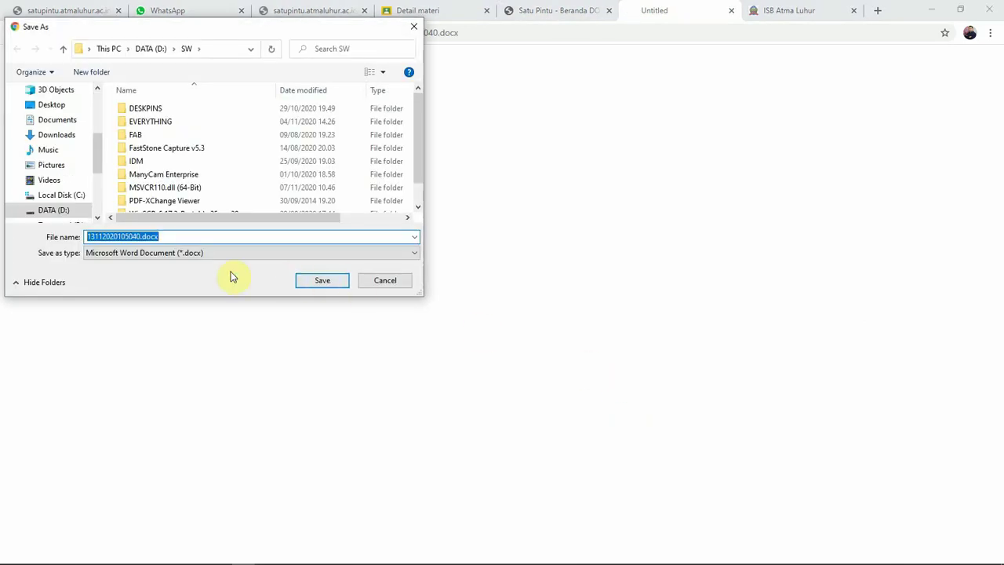
pyautogui.click(321, 281)
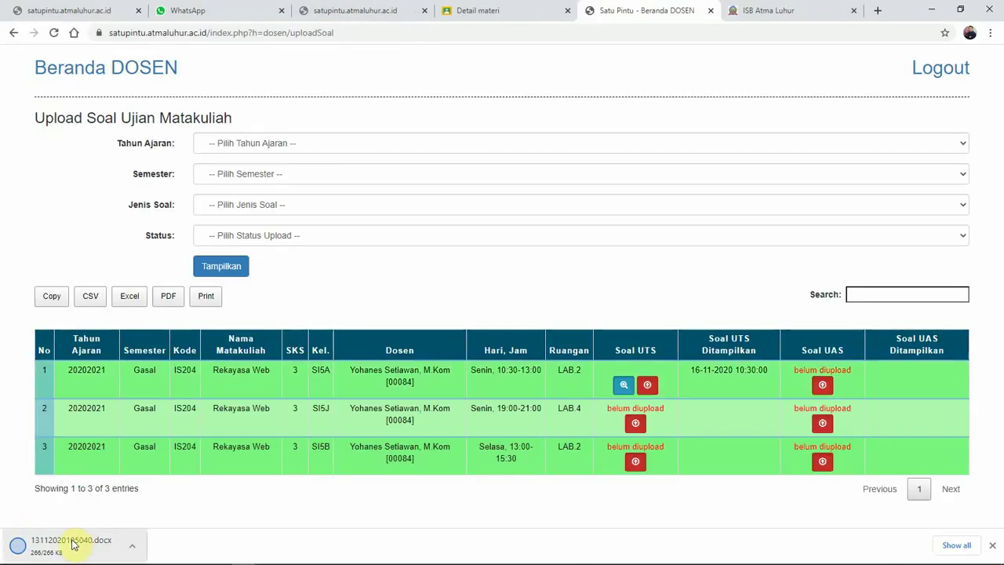
pyautogui.click(79, 549)
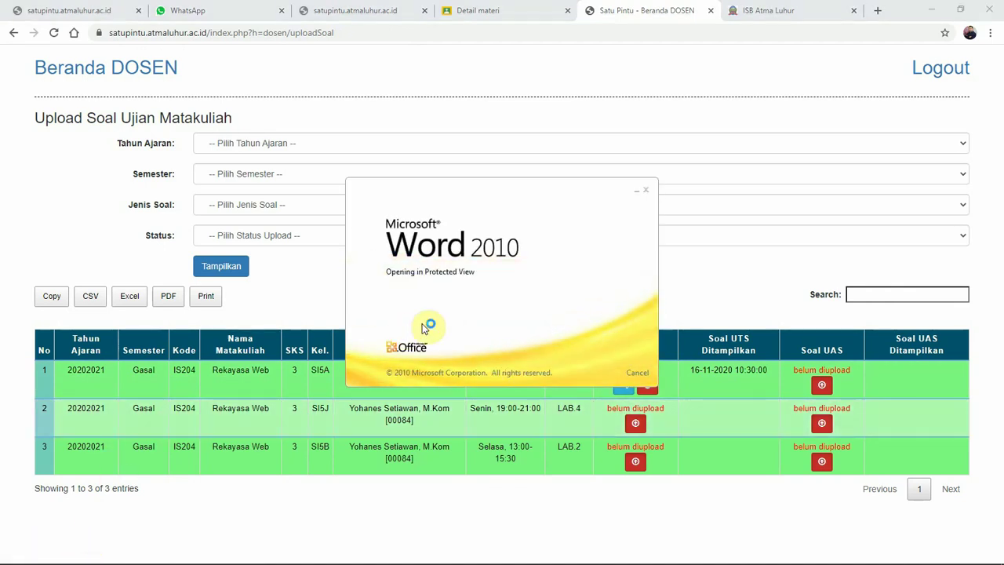
pyautogui.scroll(-9, 517, 251)
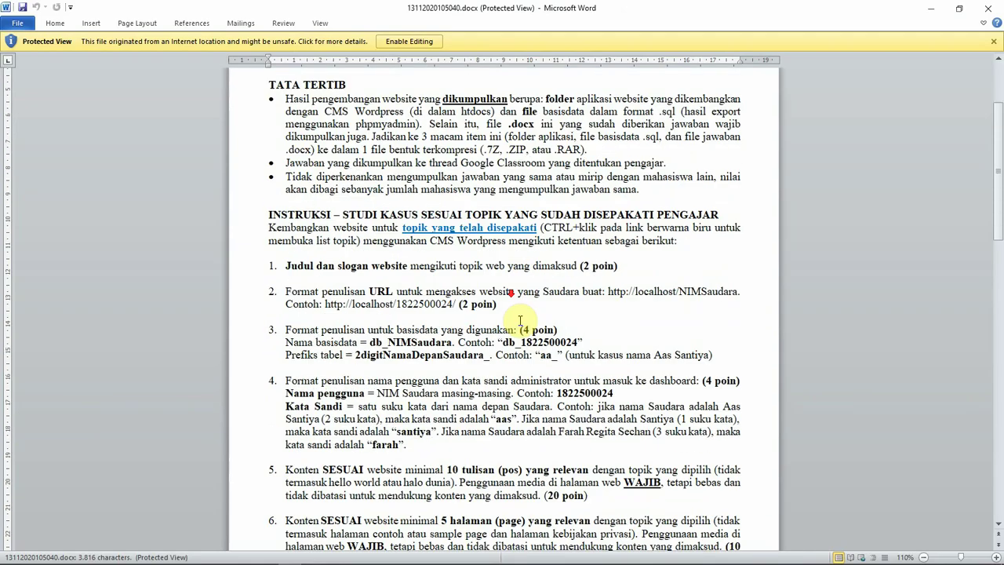
pyautogui.click(997, 8)
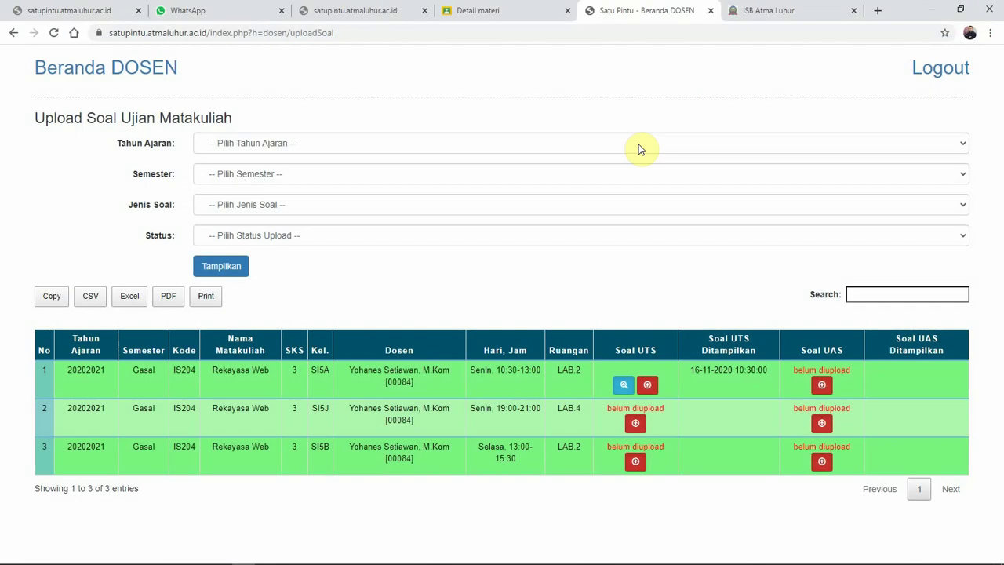
# Step: Return to Upload Soal Ujian and list the 2020/2021 Gasal UTS classes
pyautogui.click(648, 387)
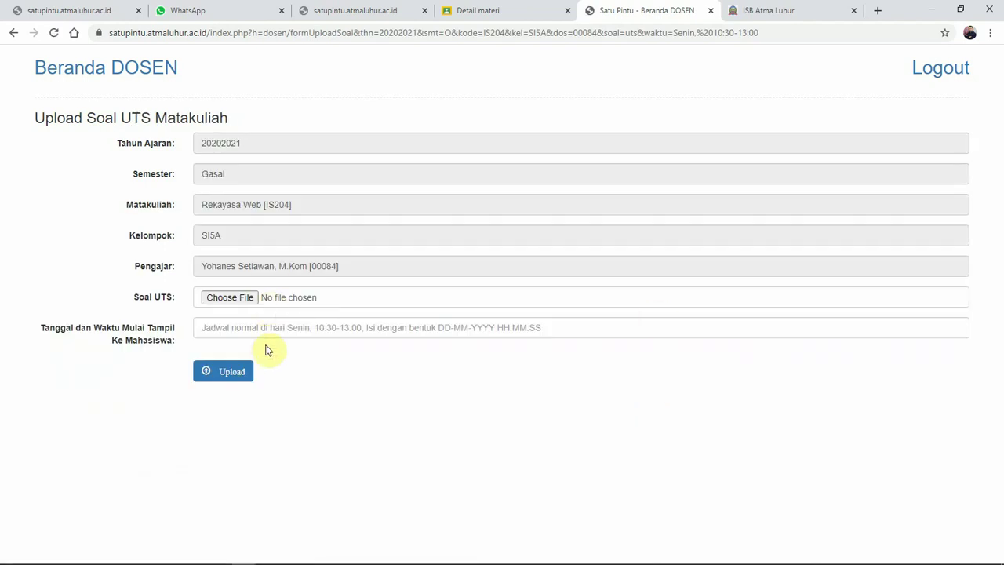
pyautogui.click(141, 70)
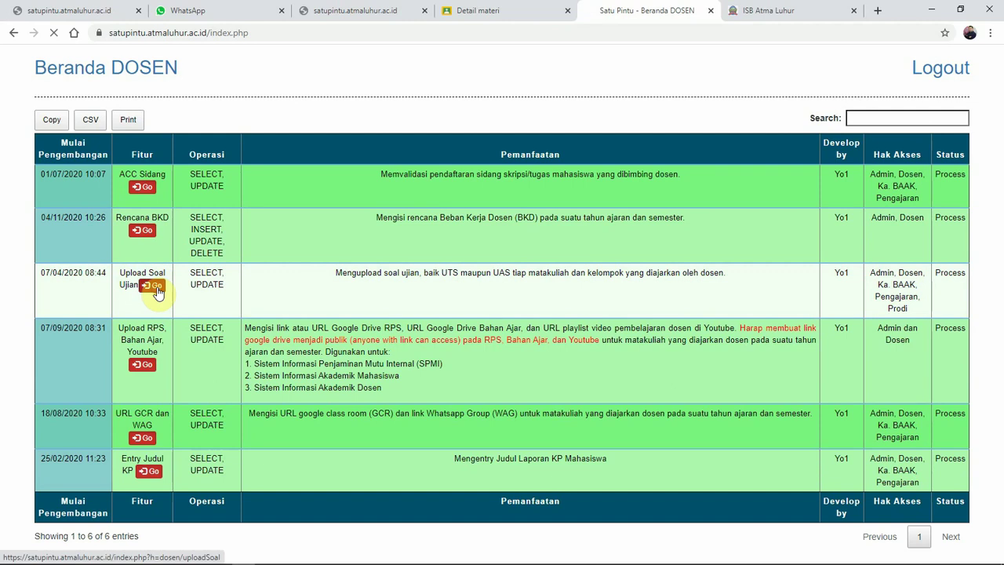
pyautogui.click(152, 286)
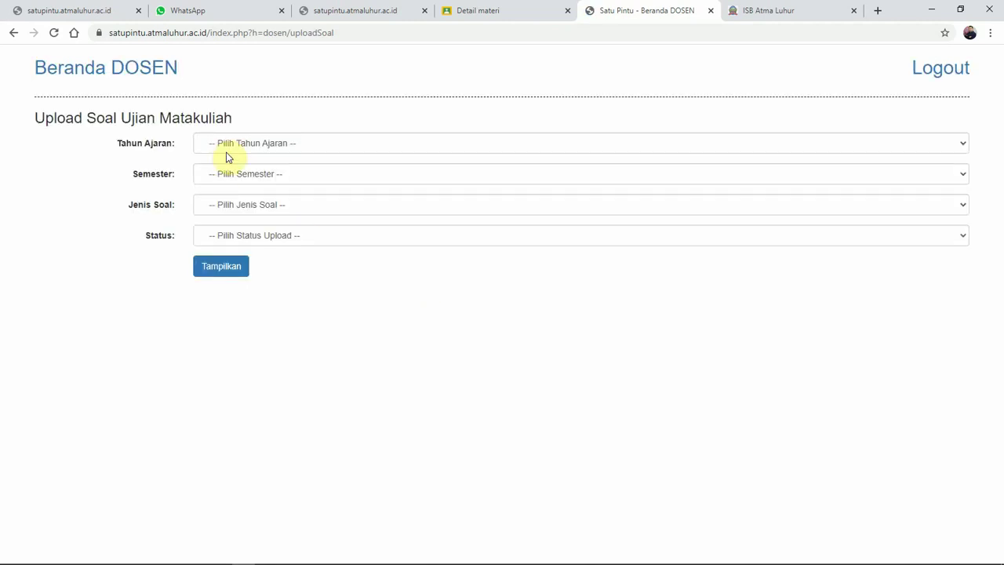
pyautogui.click(233, 144)
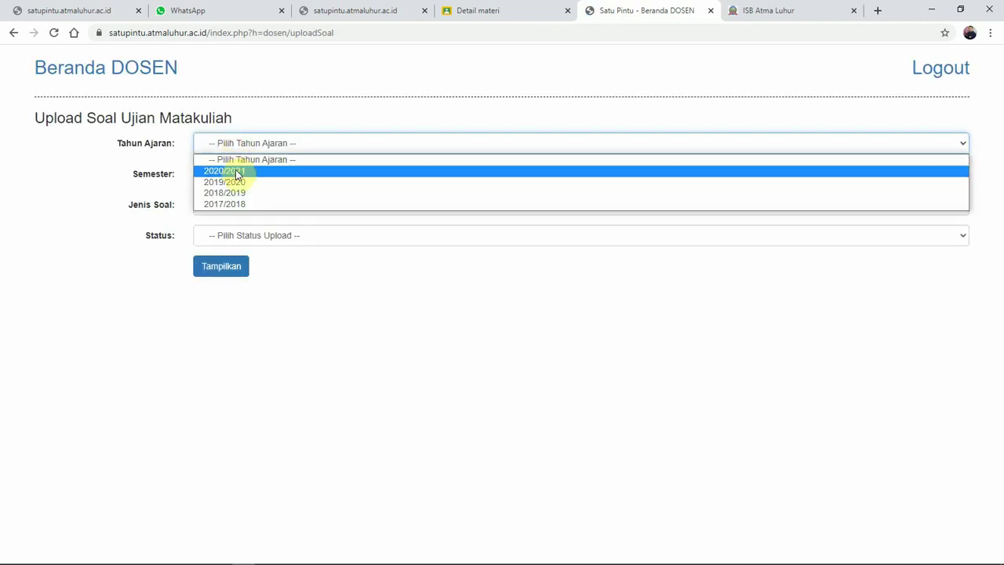
pyautogui.click(237, 172)
pyautogui.click(246, 173)
pyautogui.click(249, 201)
pyautogui.click(254, 201)
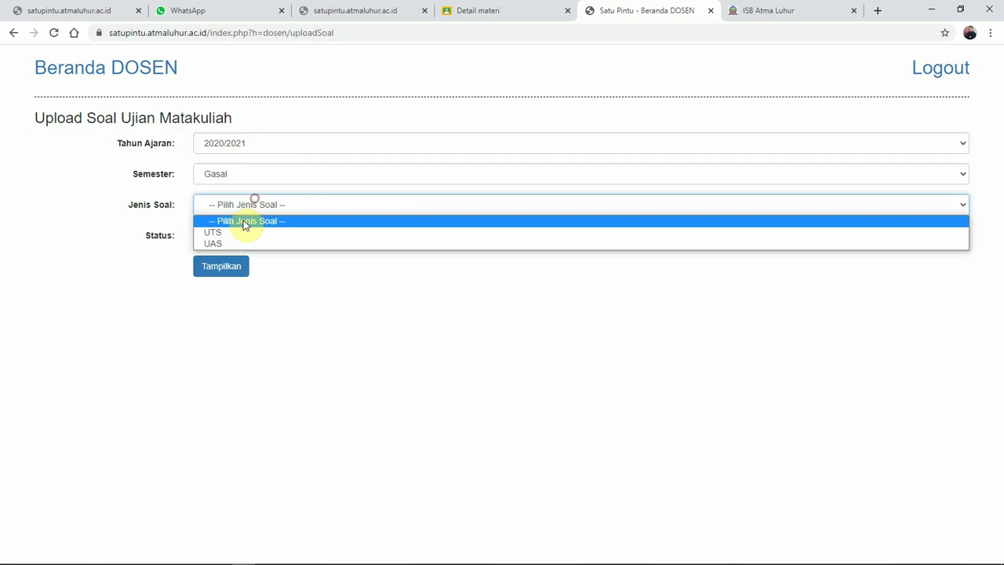
pyautogui.click(235, 233)
pyautogui.click(236, 266)
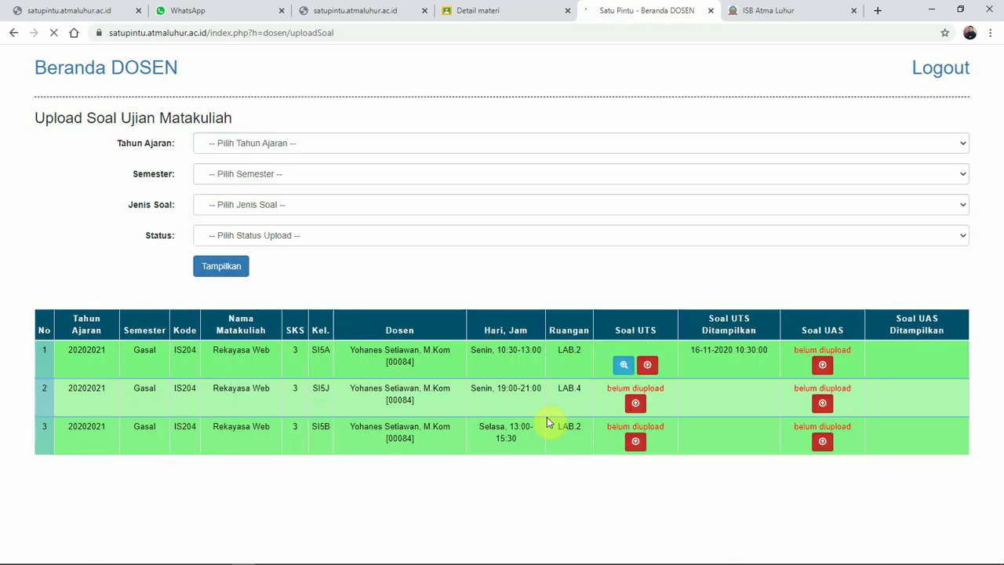
# Step: Open SI5B's UTS upload form and attach the Rekayasa Web Gasal exam document
pyautogui.click(635, 465)
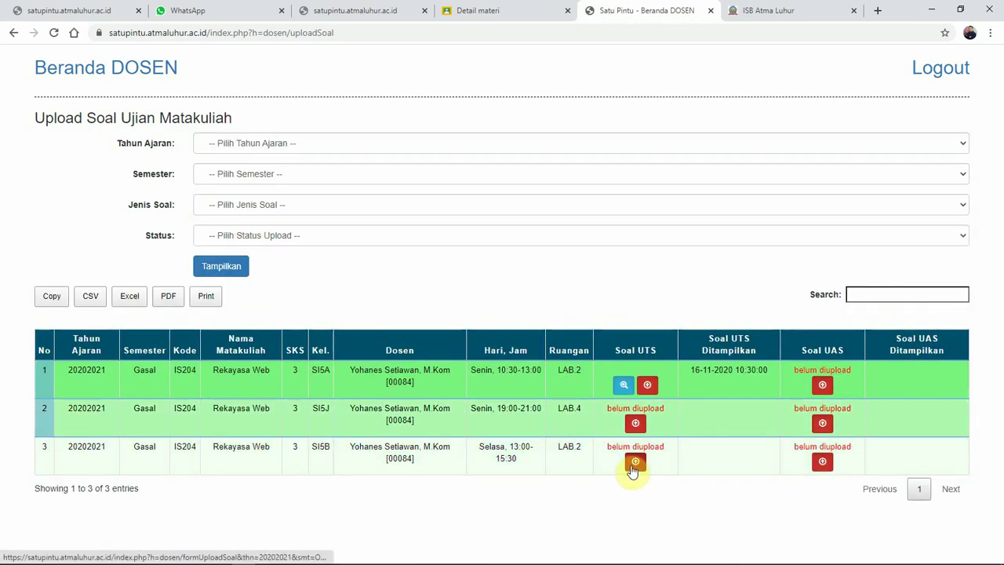
pyautogui.click(635, 464)
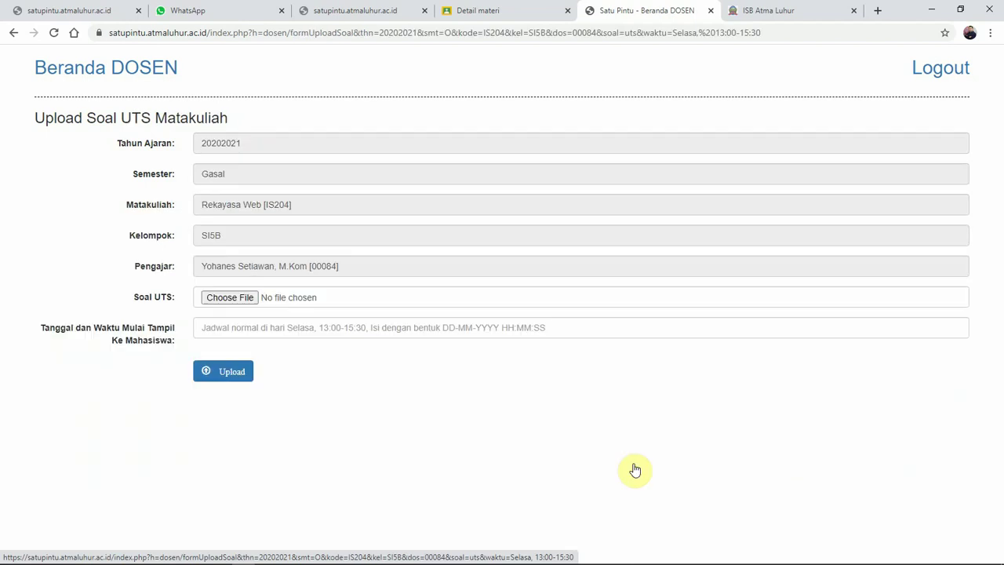
pyautogui.click(233, 302)
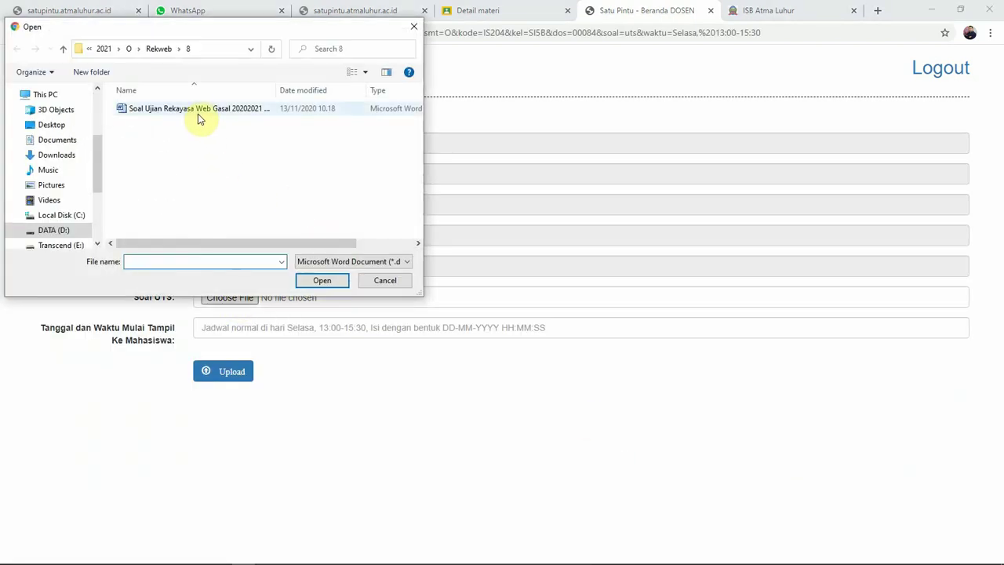
pyautogui.doubleClick(198, 111)
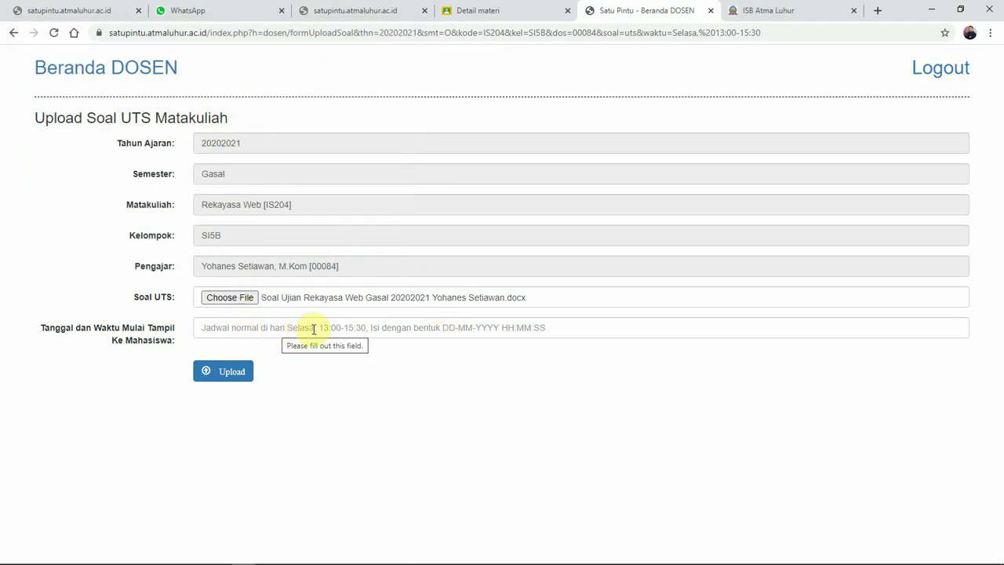
pyautogui.click(945, 538)
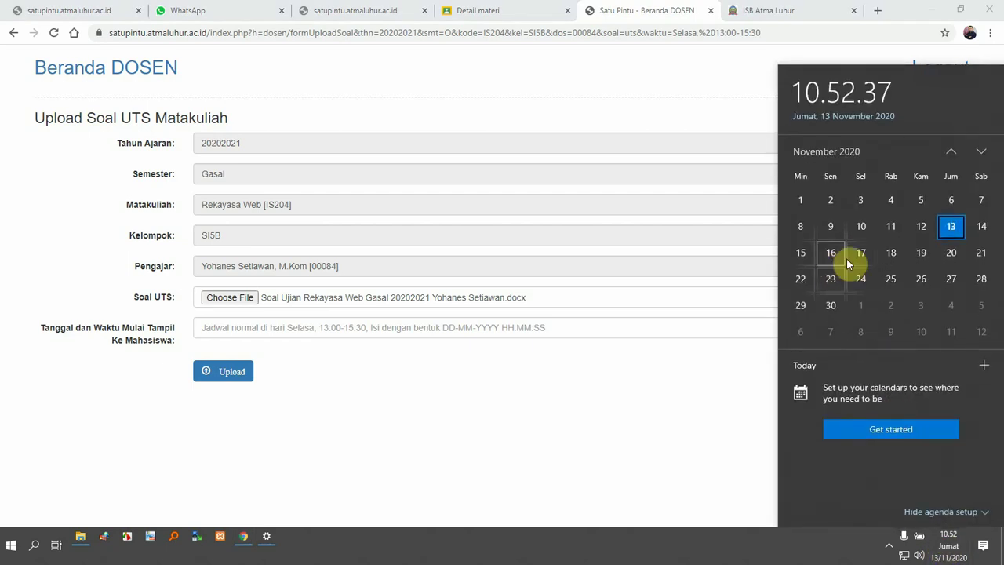
pyautogui.click(321, 330)
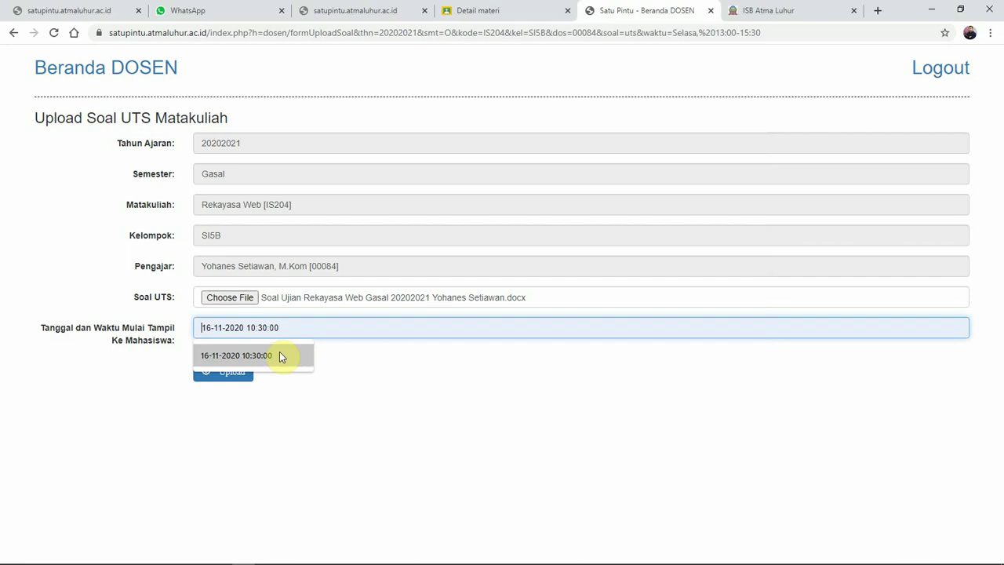
pyautogui.click(279, 356)
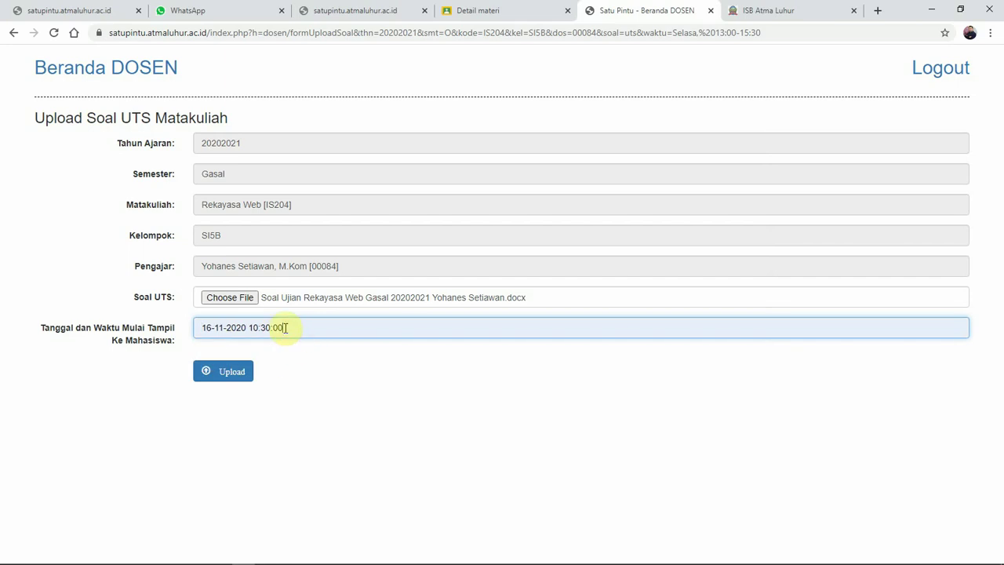
pyautogui.click(210, 327)
pyautogui.press('BackSpace')
pyautogui.write('7')
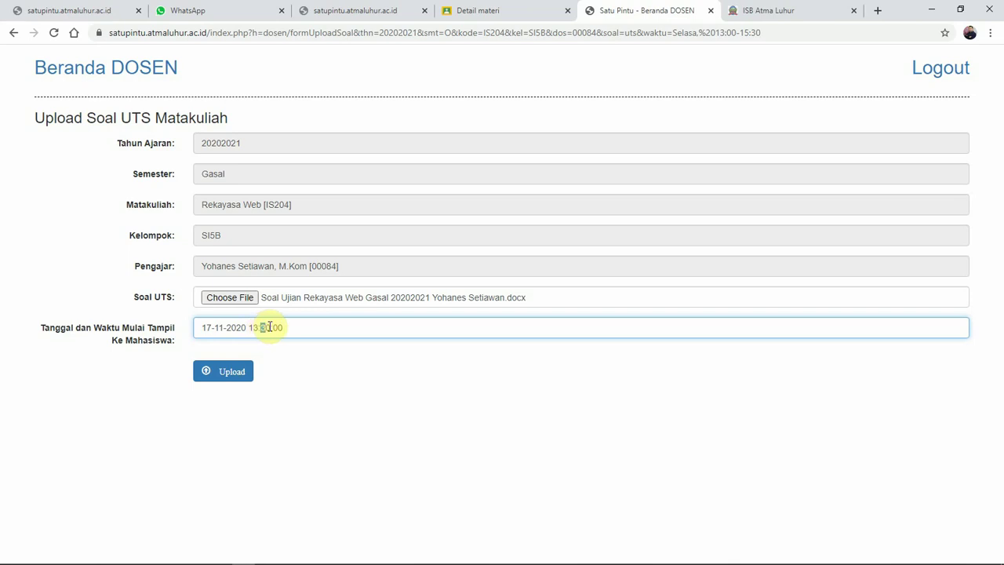
pyautogui.write('0')
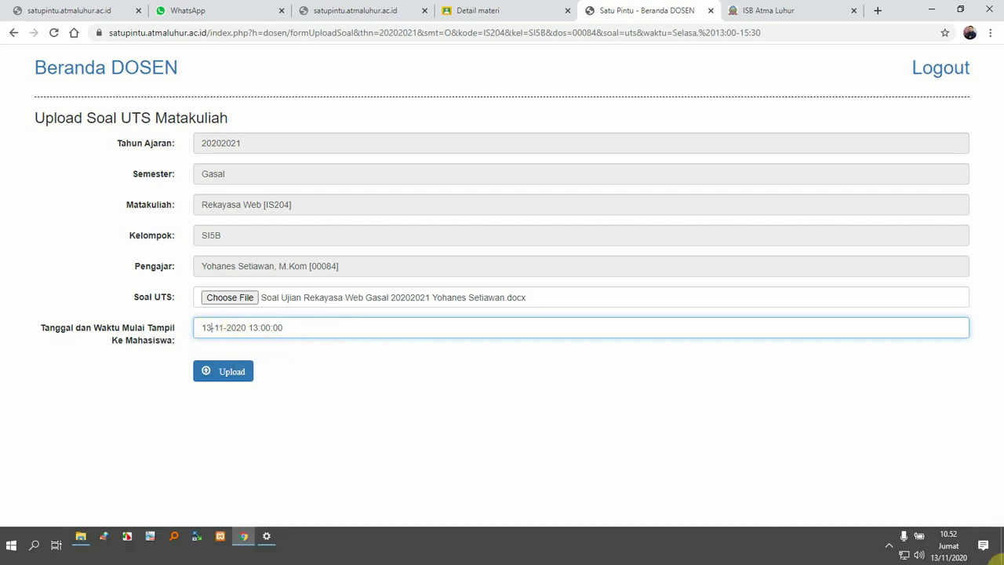
pyautogui.moveTo(962, 556)
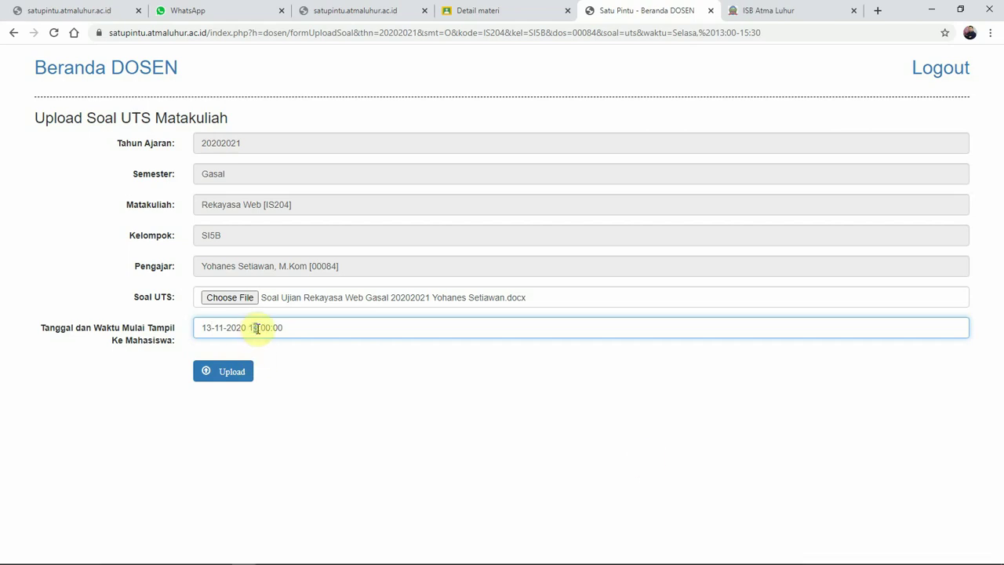
pyautogui.click(227, 373)
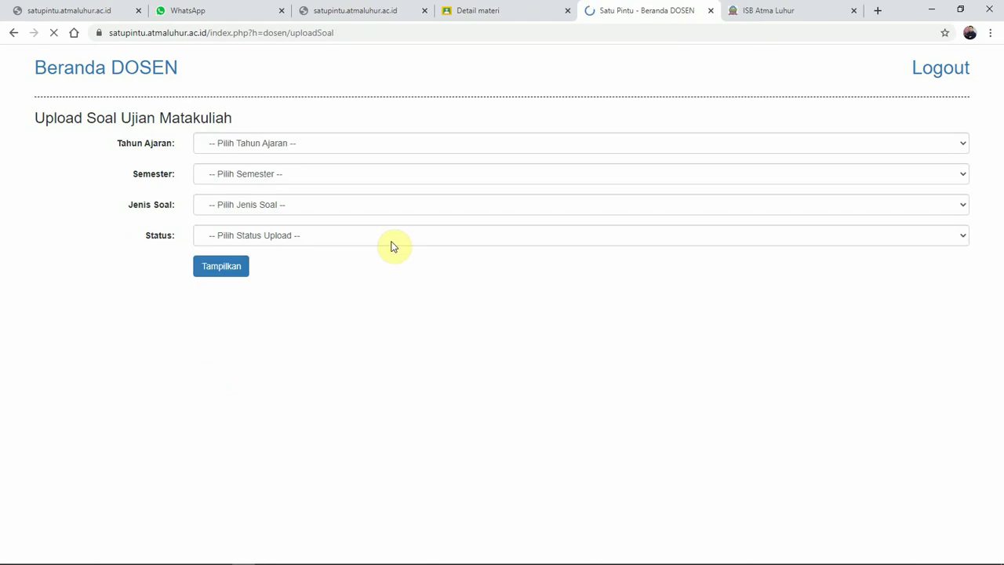
pyautogui.click(284, 147)
pyautogui.click(271, 174)
pyautogui.click(275, 173)
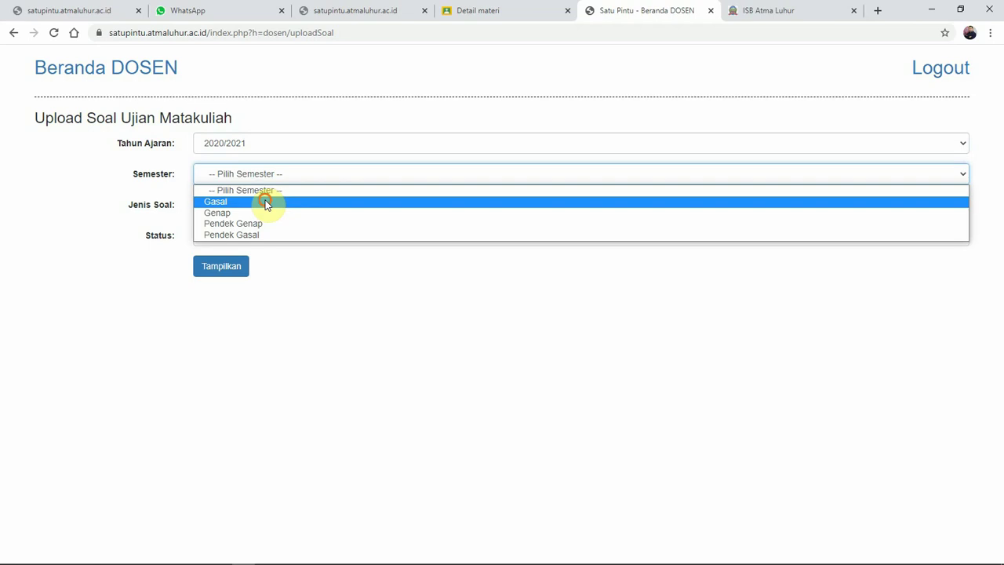
pyautogui.click(267, 203)
pyautogui.click(223, 268)
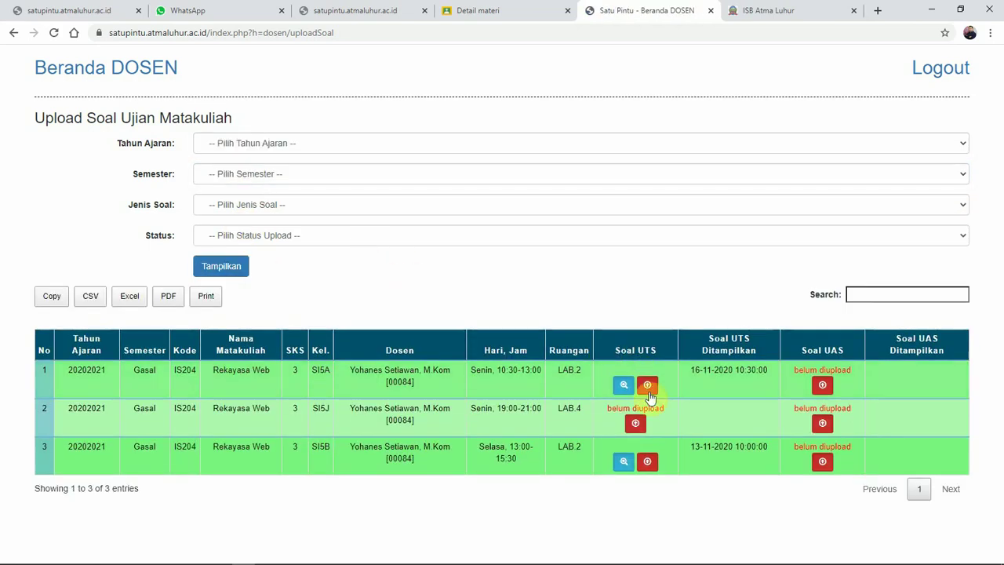
pyautogui.click(769, 10)
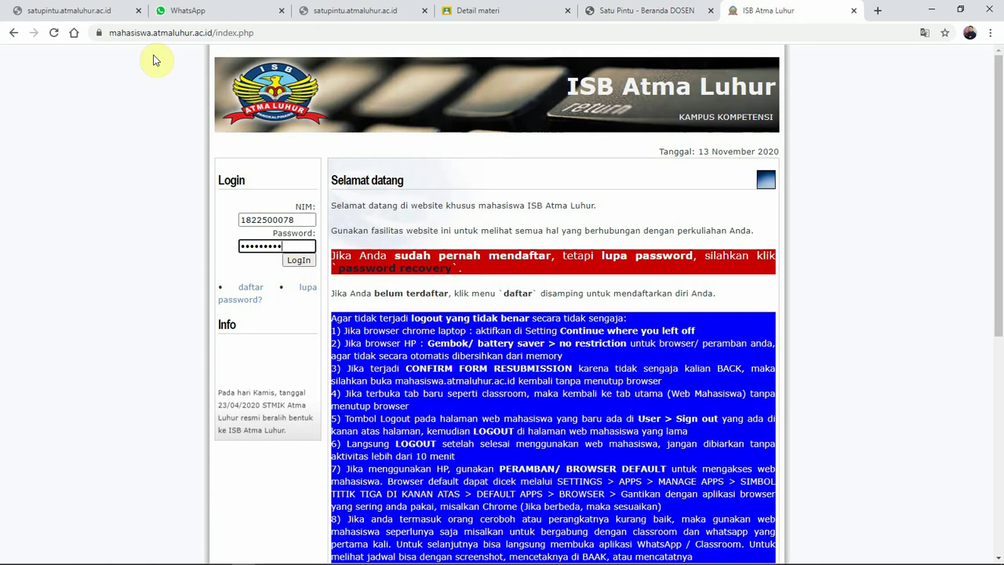
# Step: Log in as a student and filter the exam papers to 2020/2021 Gasal
pyautogui.click(298, 260)
pyautogui.click(600, 119)
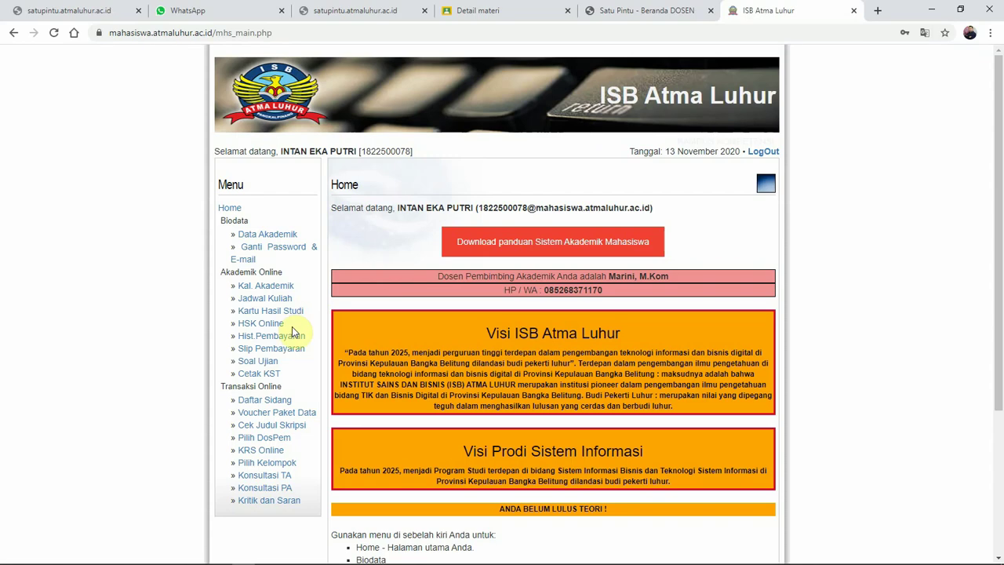
pyautogui.click(258, 363)
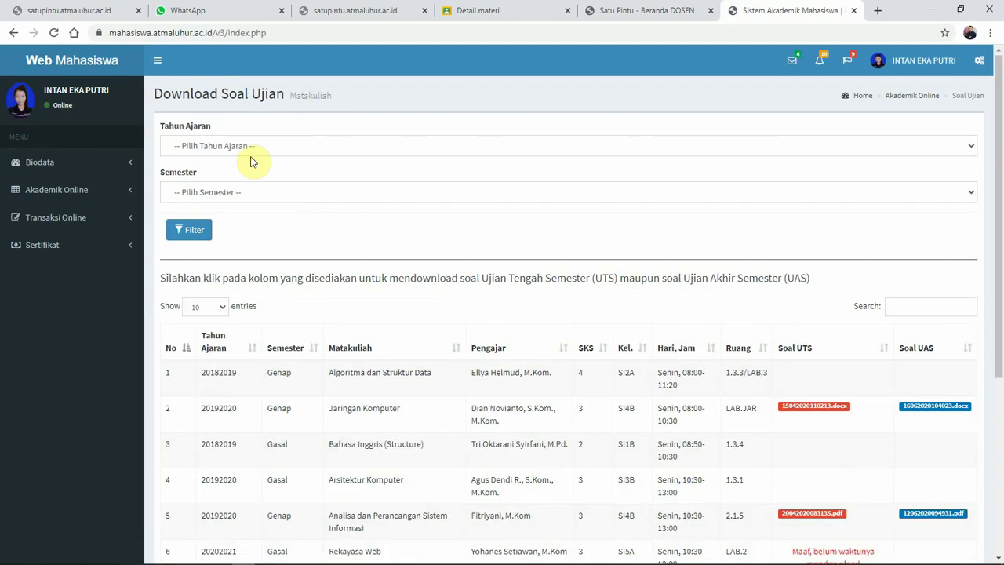
pyautogui.click(241, 147)
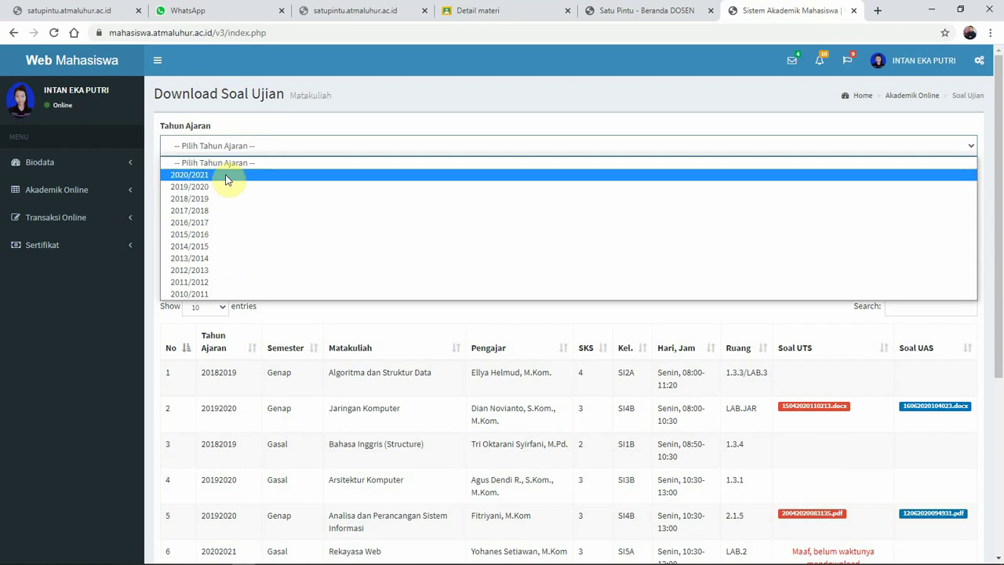
pyautogui.click(225, 175)
pyautogui.click(258, 193)
pyautogui.click(236, 222)
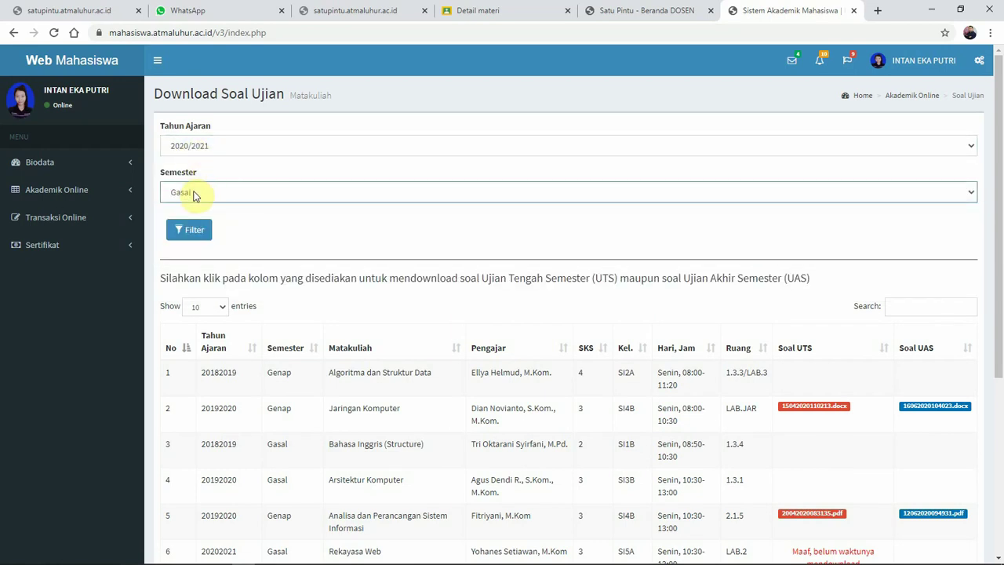
pyautogui.click(191, 236)
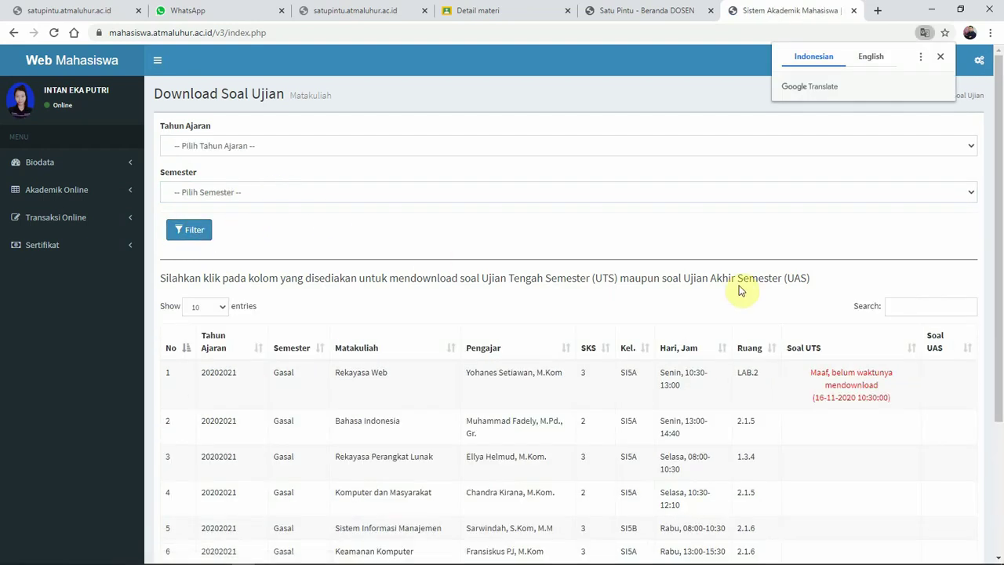
pyautogui.scroll(-3, 698, 321)
pyautogui.scroll(1, 740, 313)
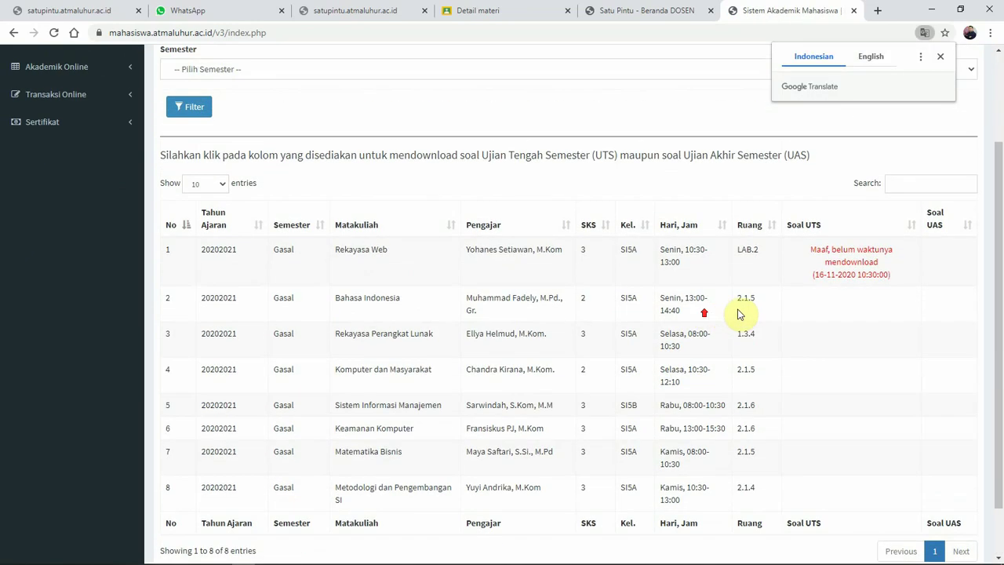
pyautogui.click(815, 248)
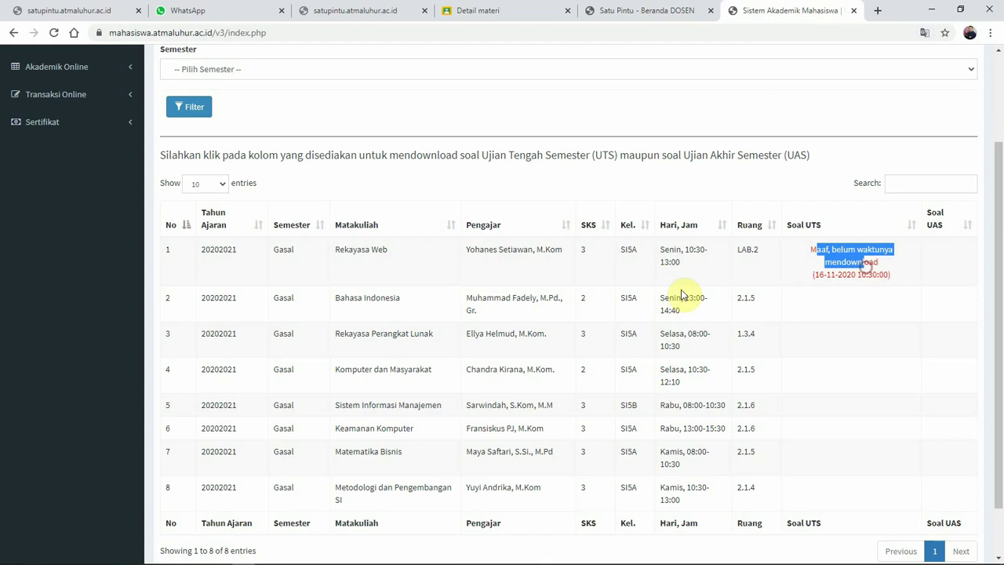
pyautogui.click(665, 249)
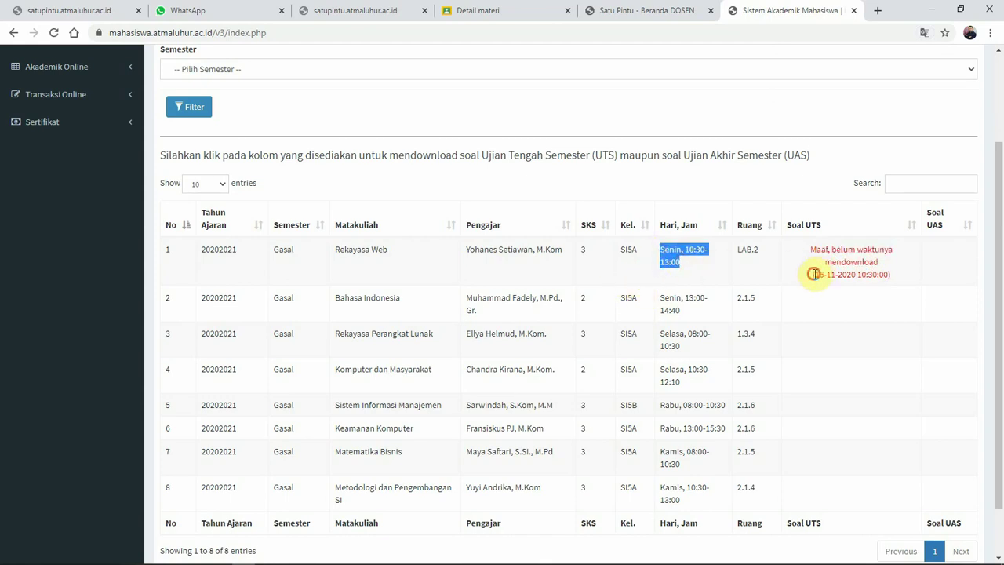
pyautogui.moveTo(814, 274); pyautogui.dragTo(826, 274)
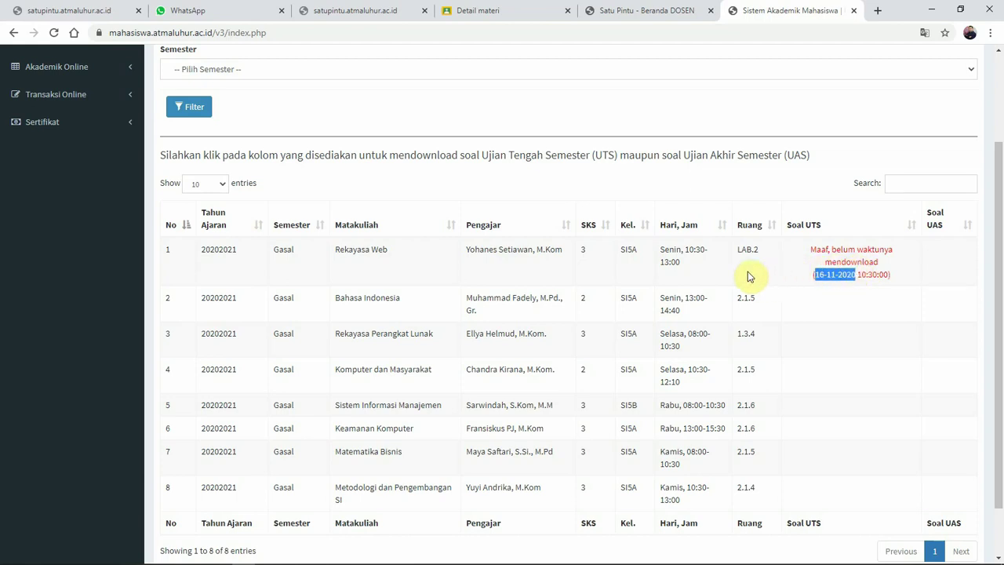
# Step: Sign out of the student account
pyautogui.scroll(2, 755, 287)
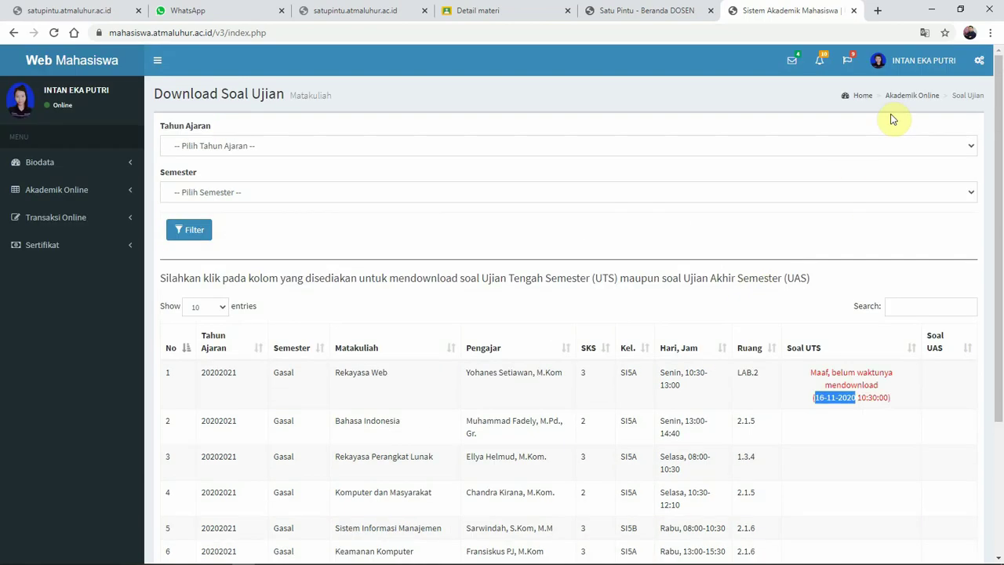
pyautogui.click(926, 63)
pyautogui.click(926, 233)
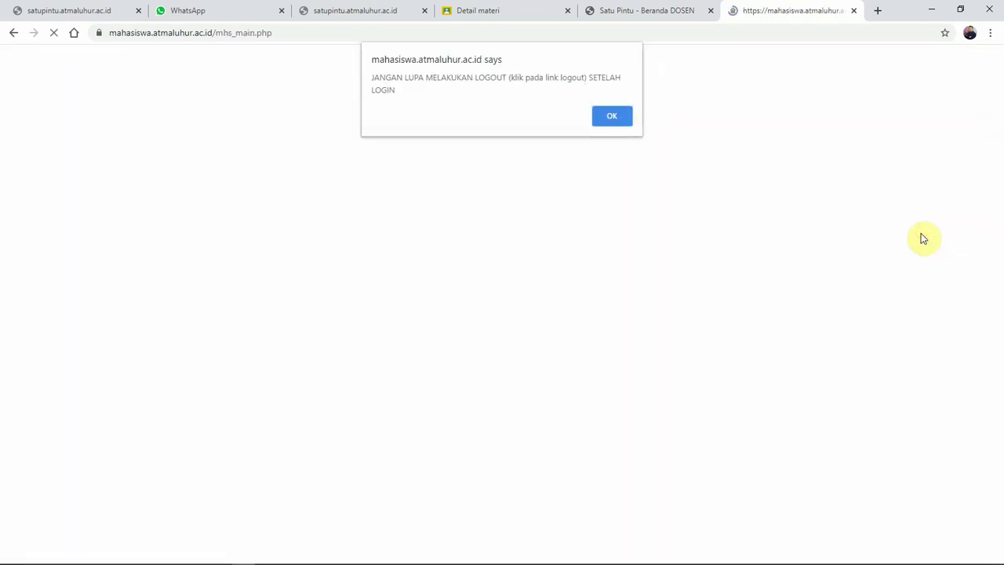
pyautogui.click(613, 117)
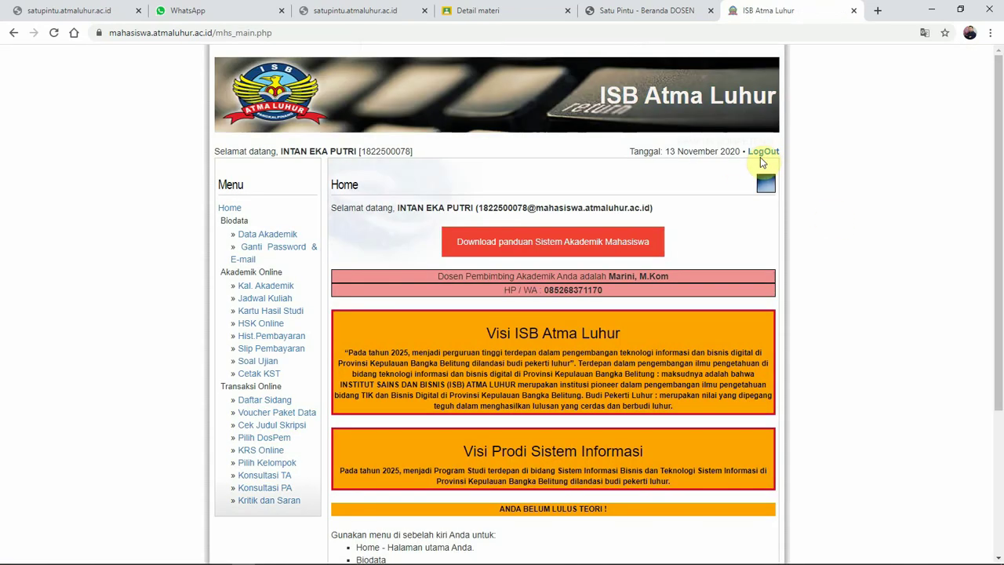
# Step: Finish logging out and sign in as the SI5B student
pyautogui.click(761, 152)
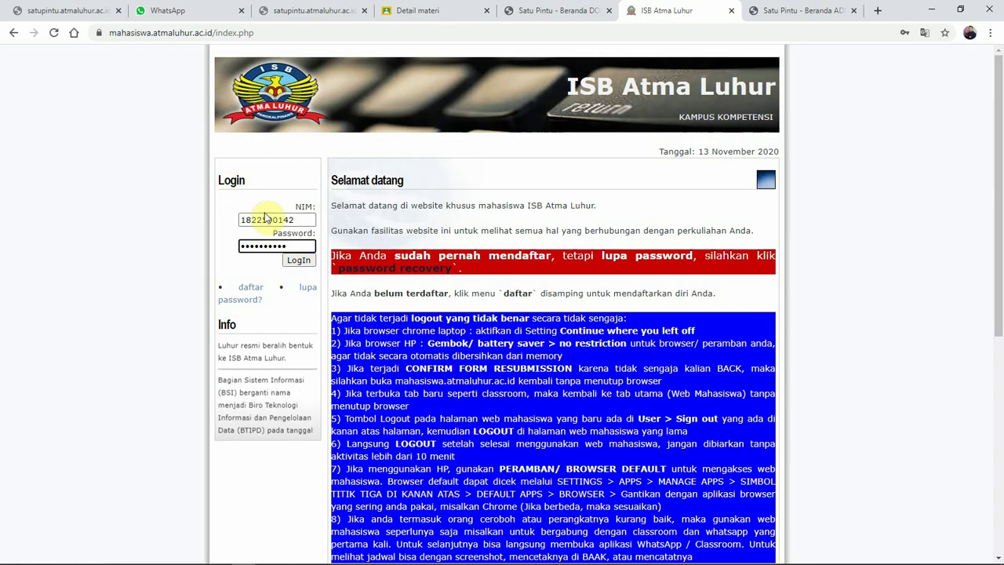
pyautogui.click(299, 261)
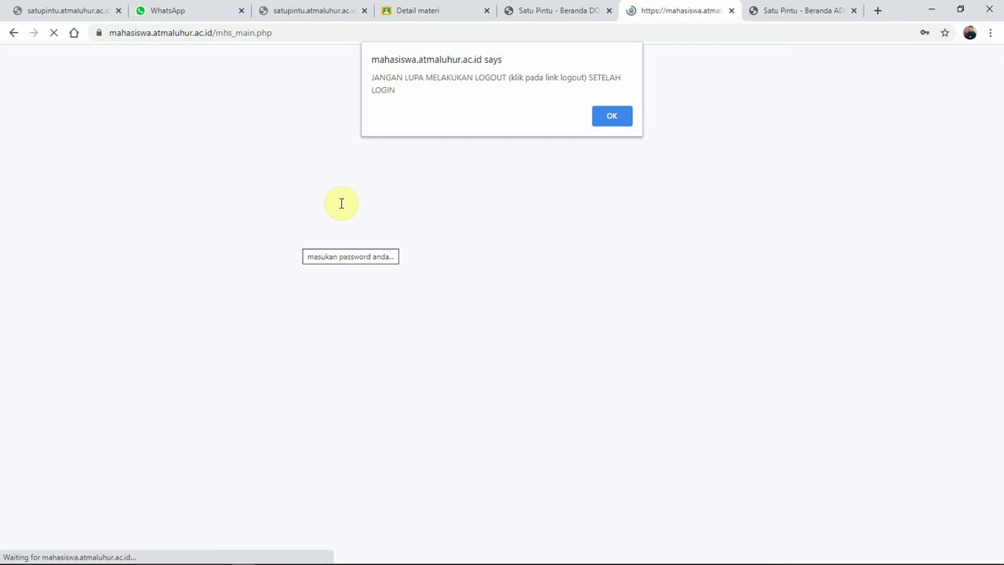
pyautogui.click(614, 120)
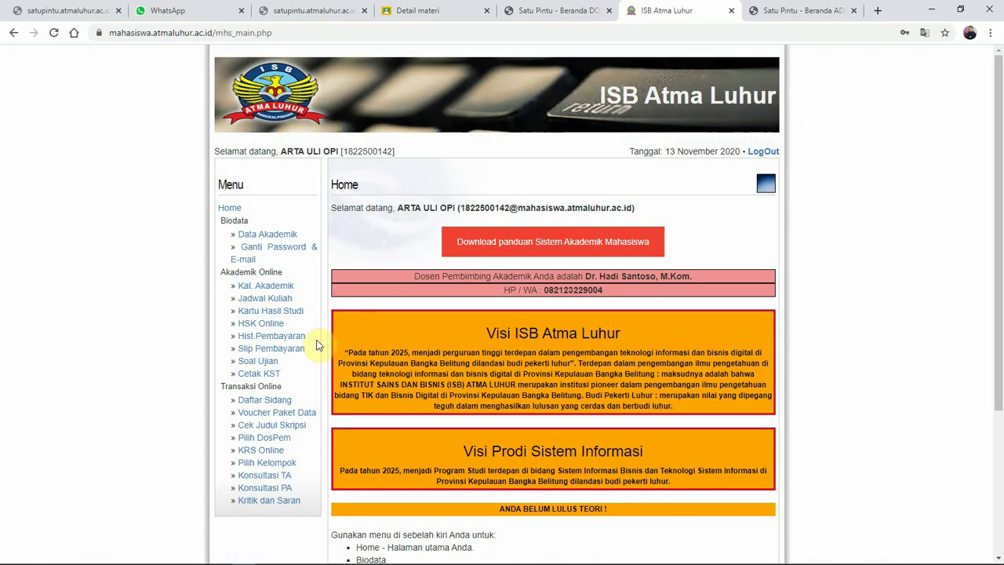
# Step: List 2020/2021 Gasal exam papers, showing Rekayasa Web's UTS file 13112020105221.docx
pyautogui.click(263, 362)
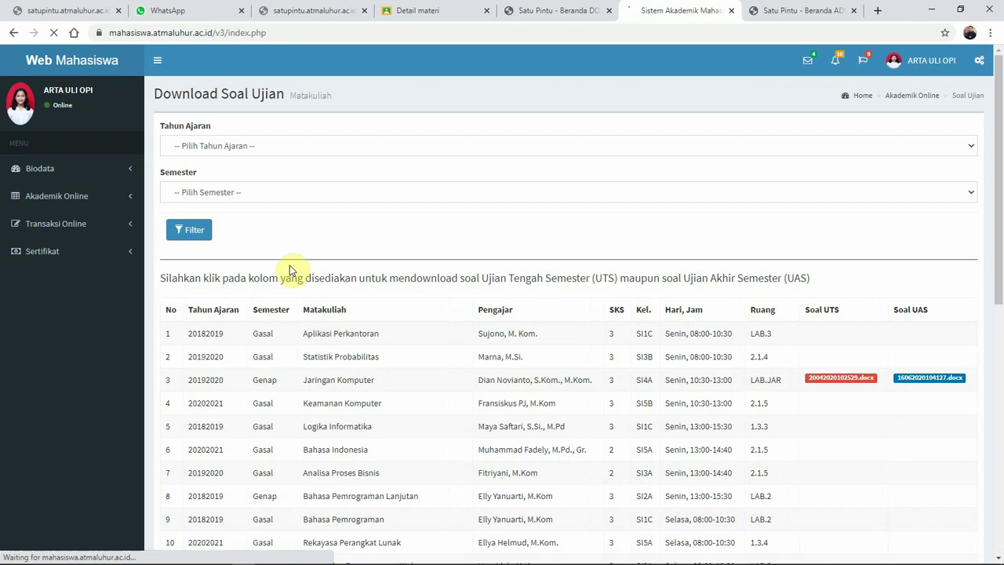
pyautogui.click(281, 146)
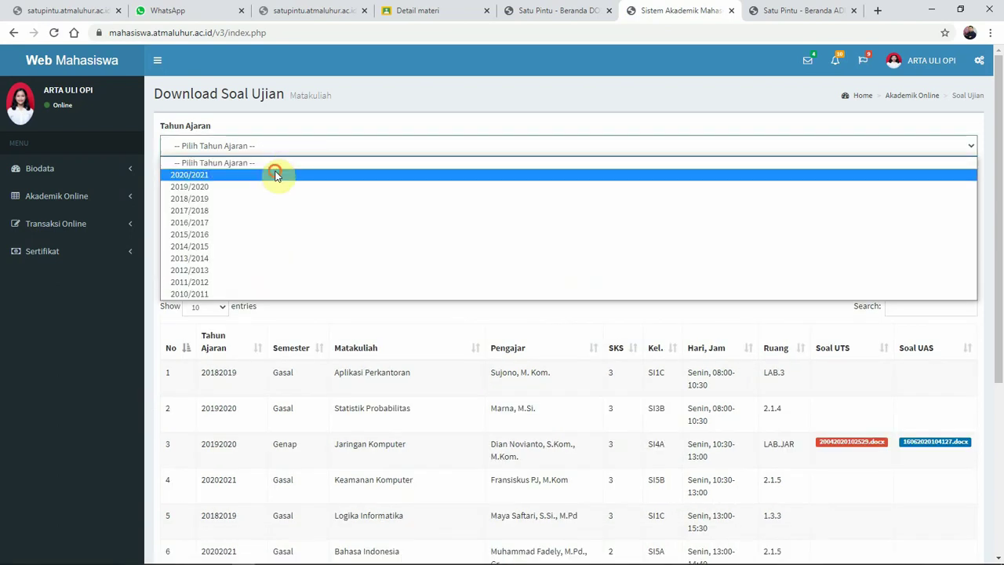
pyautogui.click(276, 173)
pyautogui.click(311, 195)
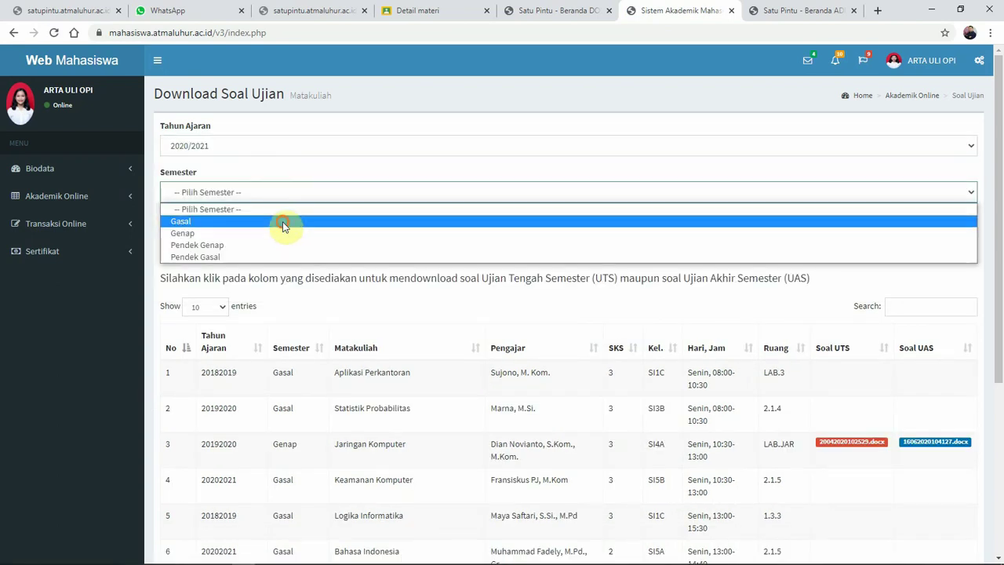
pyautogui.click(283, 221)
pyautogui.click(202, 235)
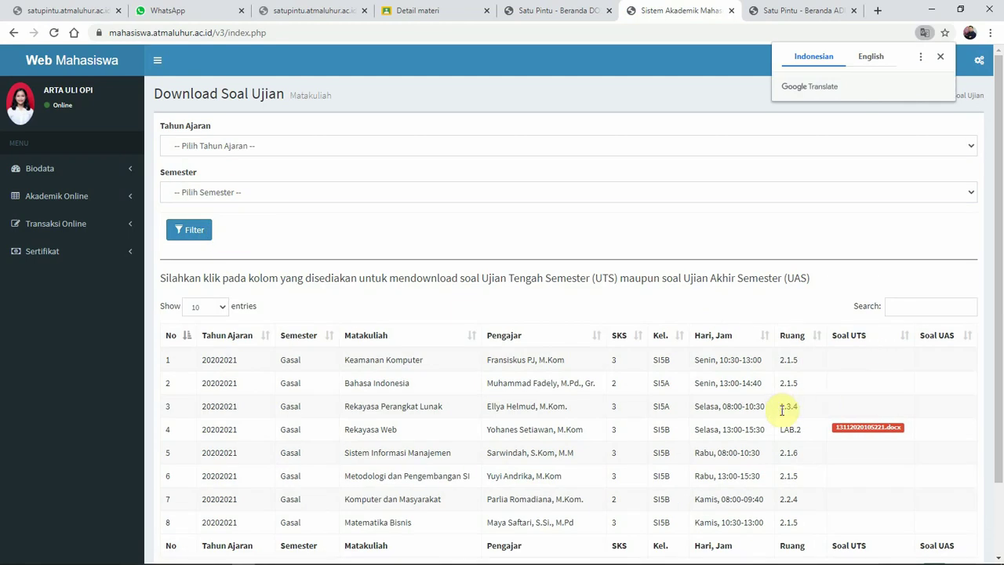
# Step: Dismiss the translation prompt and highlight Rekayasa Web's Tuesday class time
pyautogui.moveTo(951, 557)
pyautogui.scroll(-2, 843, 439)
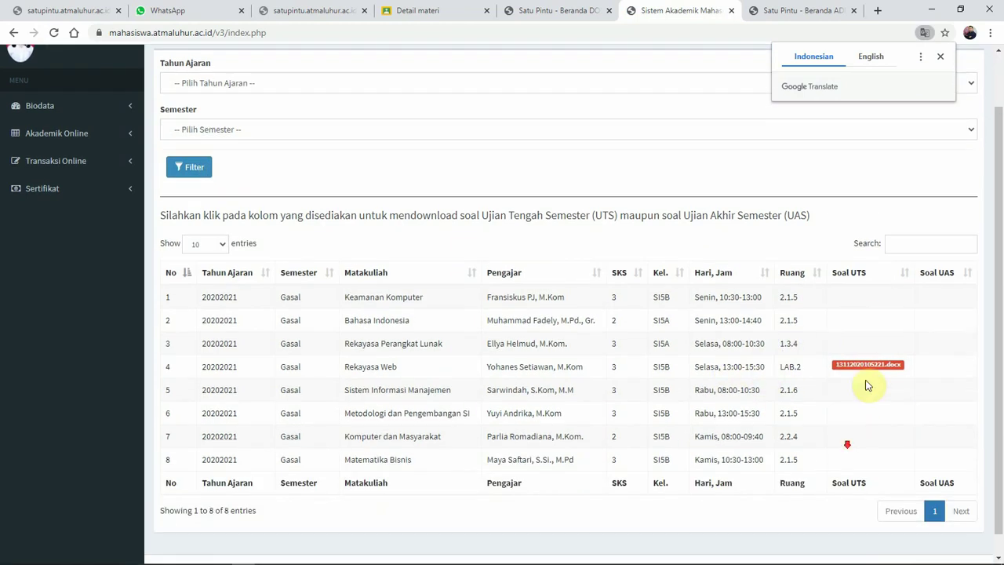
pyautogui.click(696, 367)
pyautogui.moveTo(695, 367); pyautogui.dragTo(745, 367)
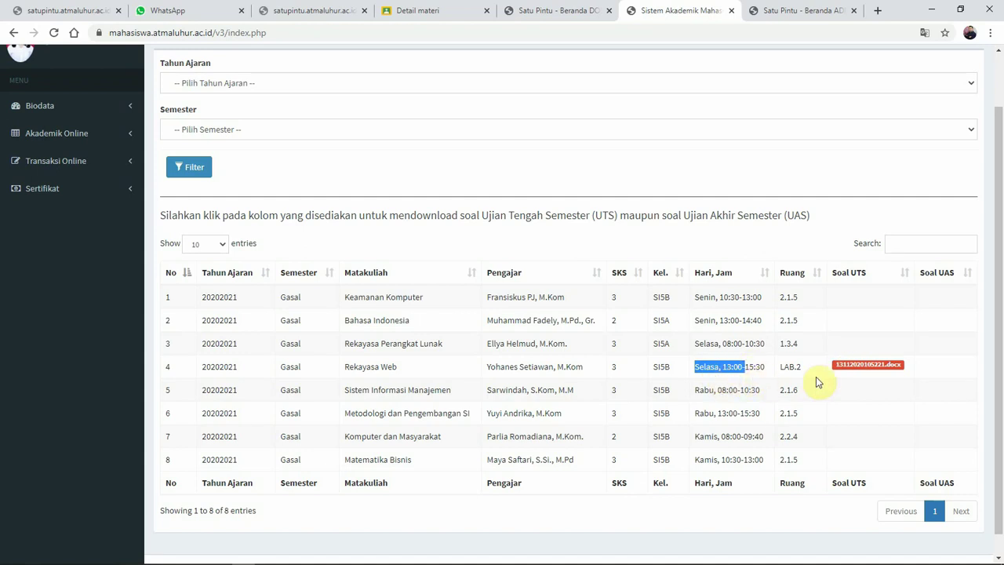
# Step: Download the Rekayasa Web UTS file 13112020105221.docx and save it to DATA (D:)
pyautogui.click(861, 367)
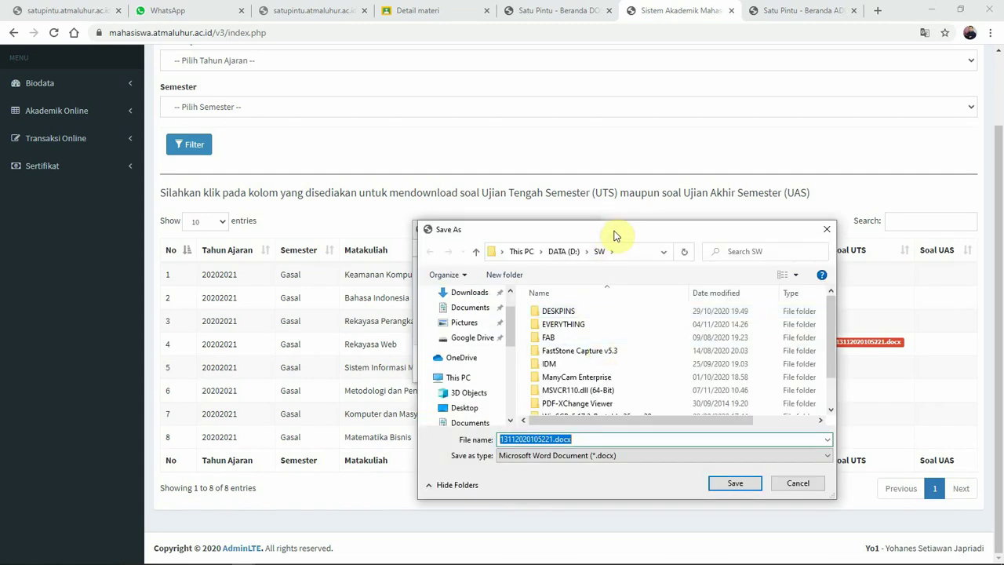
pyautogui.moveTo(614, 235); pyautogui.dragTo(282, 254)
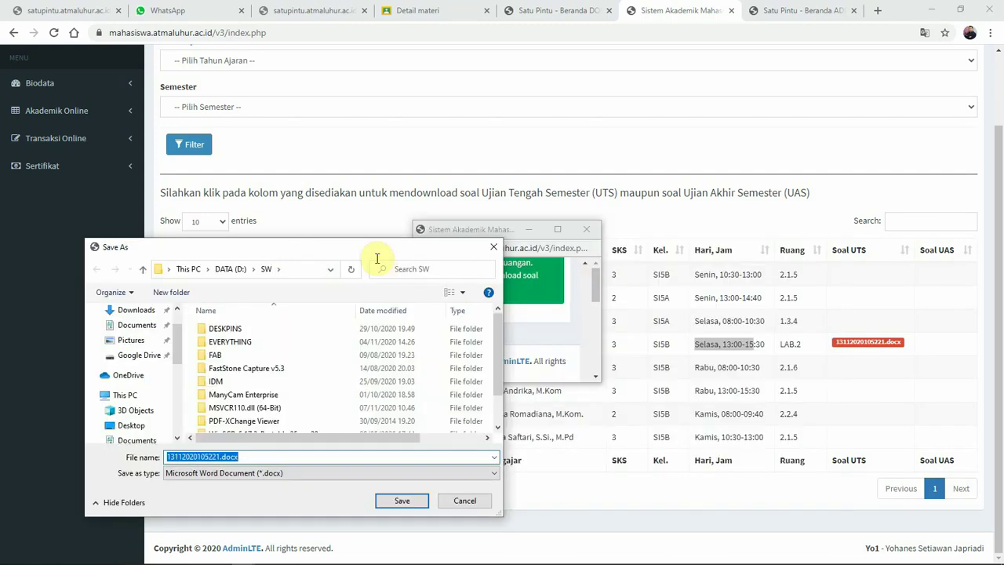
pyautogui.moveTo(376, 246); pyautogui.dragTo(325, 211)
pyautogui.click(165, 233)
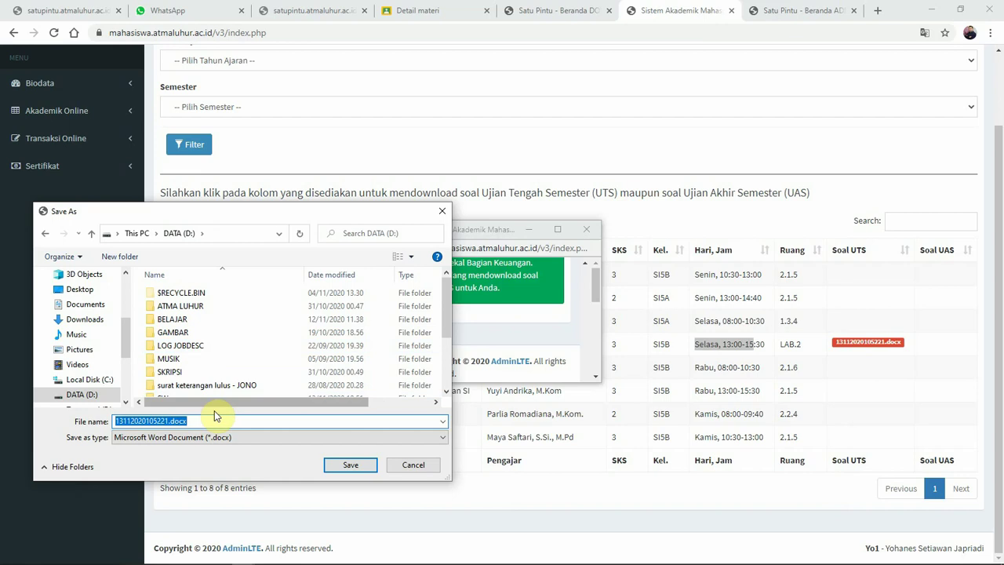
pyautogui.click(351, 464)
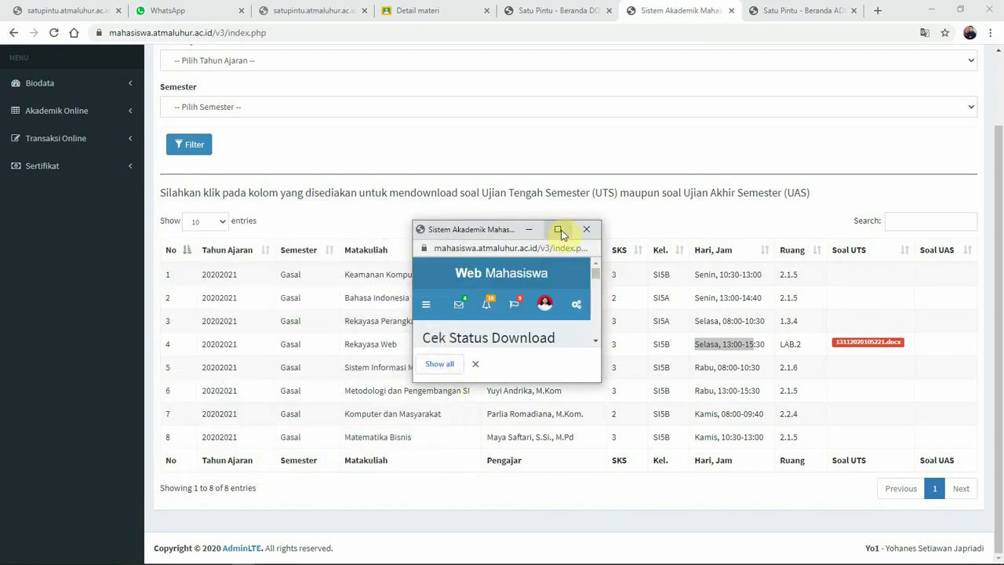
# Step: Maximize the download window and open 13112020105221.docx in Word's Protected View
pyautogui.click(560, 231)
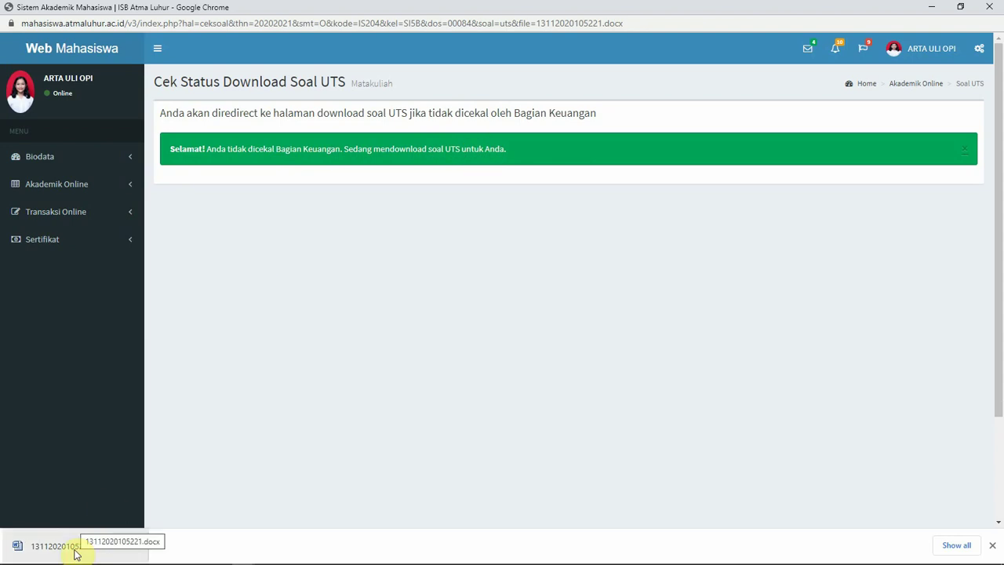
pyautogui.click(74, 549)
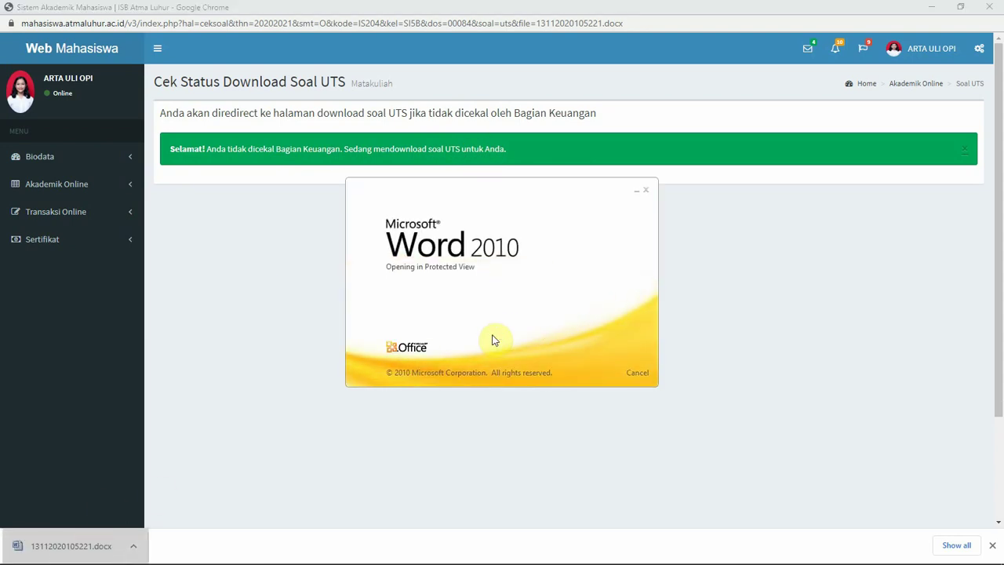
pyautogui.scroll(-10, 518, 314)
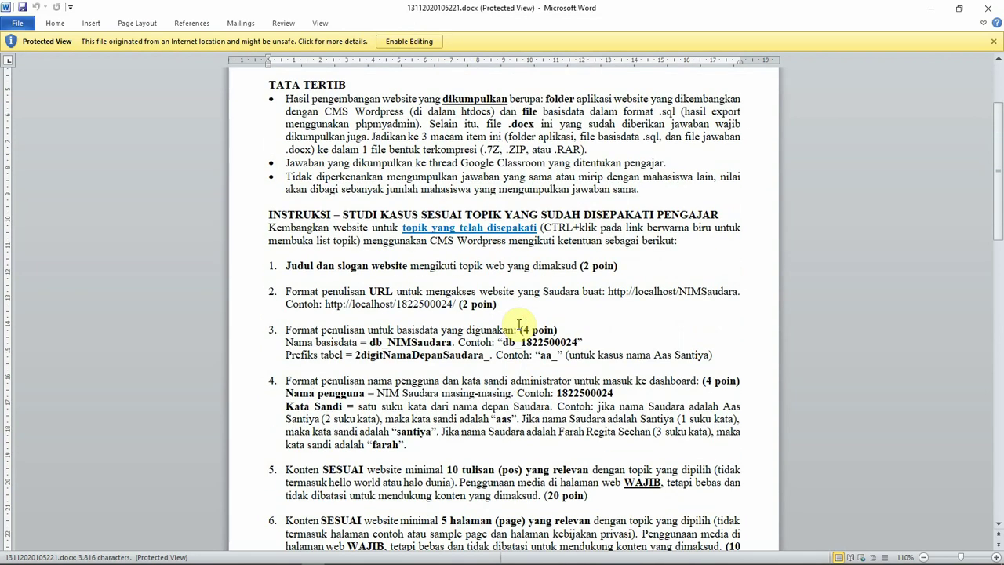